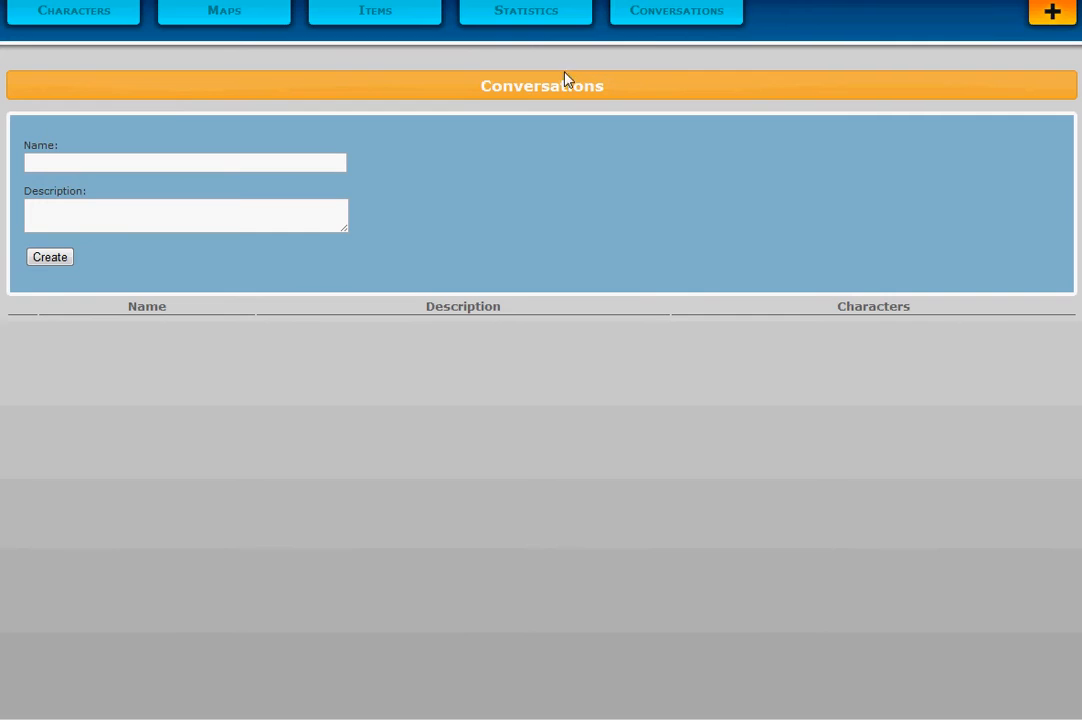
Step: Create a conversation named "My first conversation" with the description "start here"
left_click(213, 161)
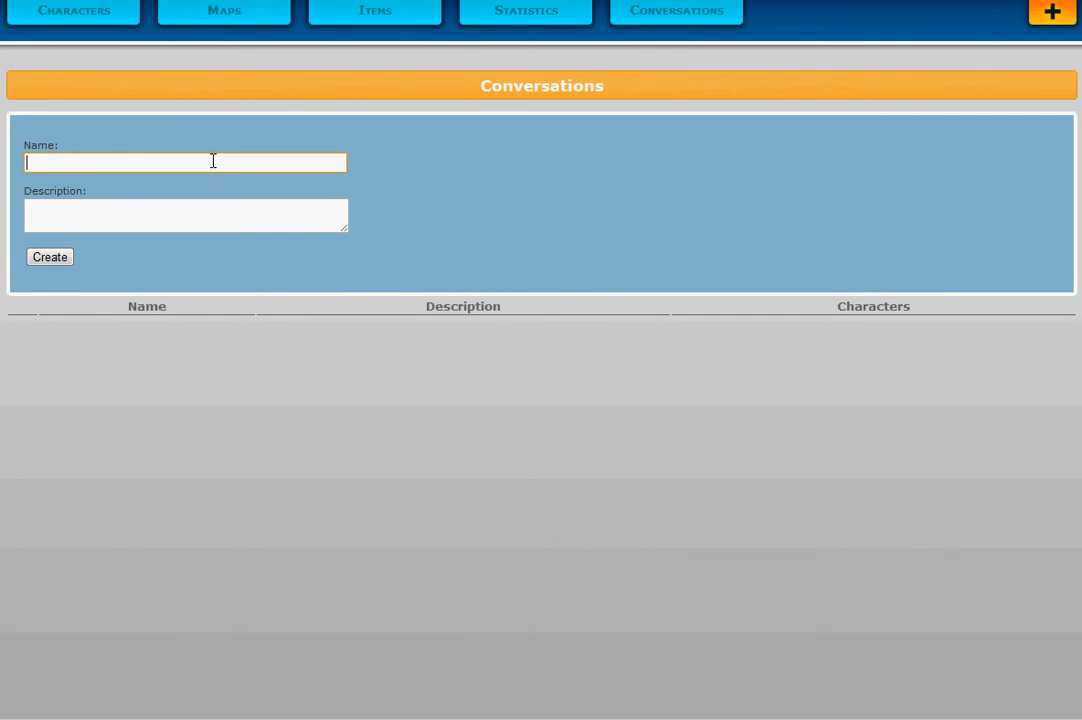
type("My first conversation")
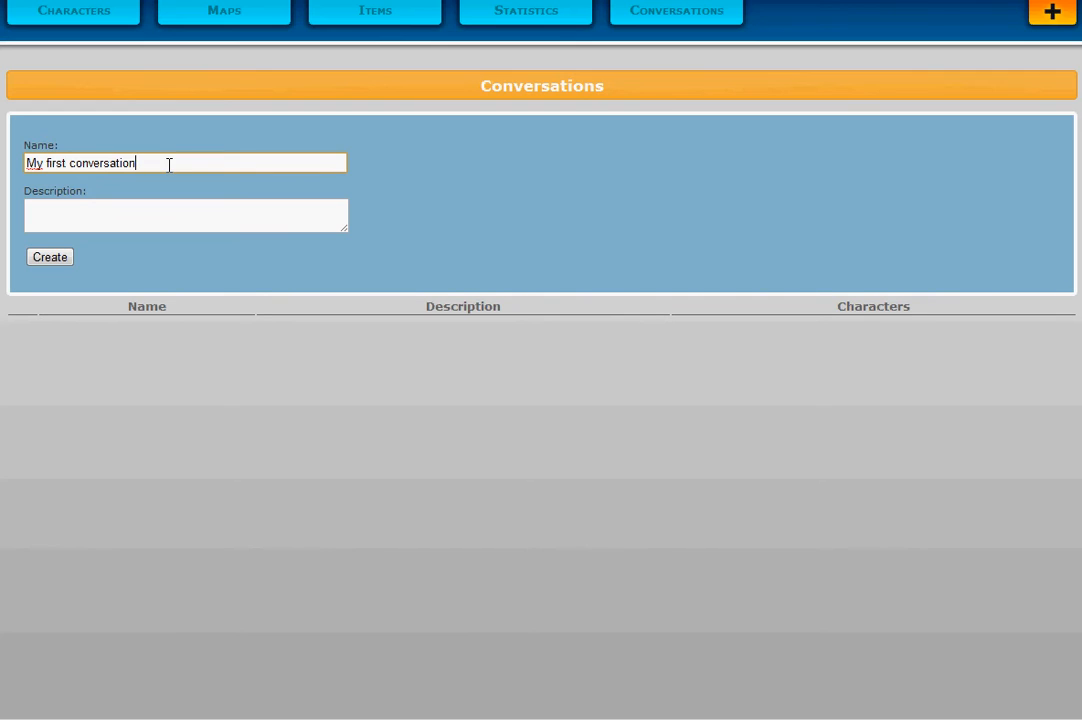
left_click(117, 210)
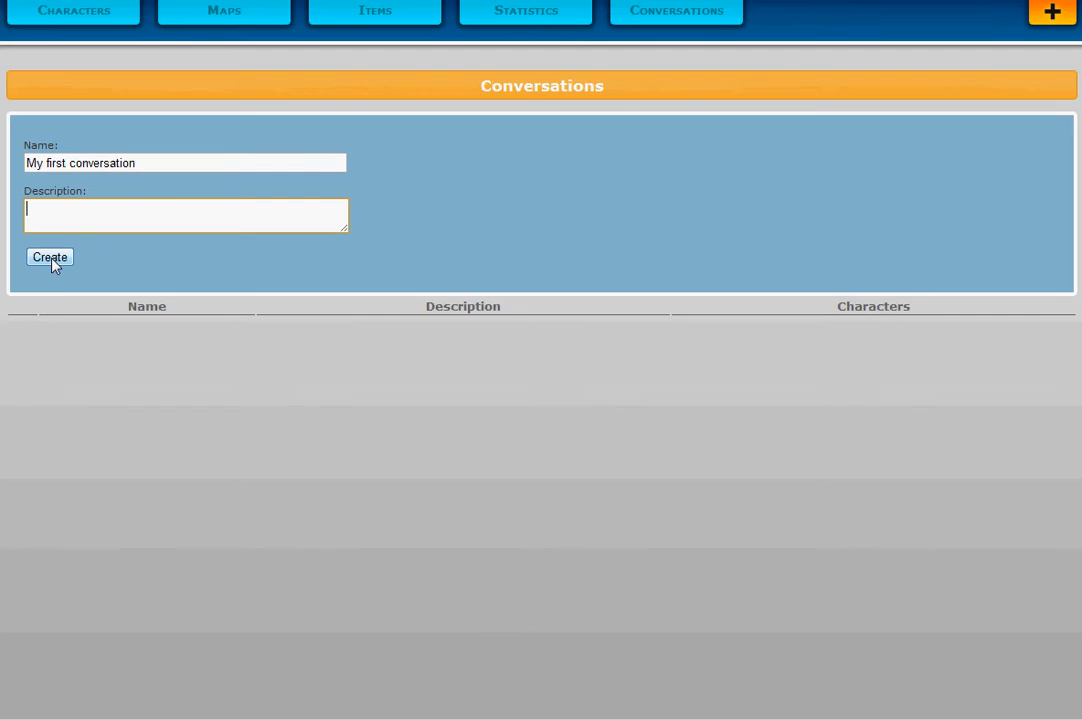
type("start here")
left_click(63, 265)
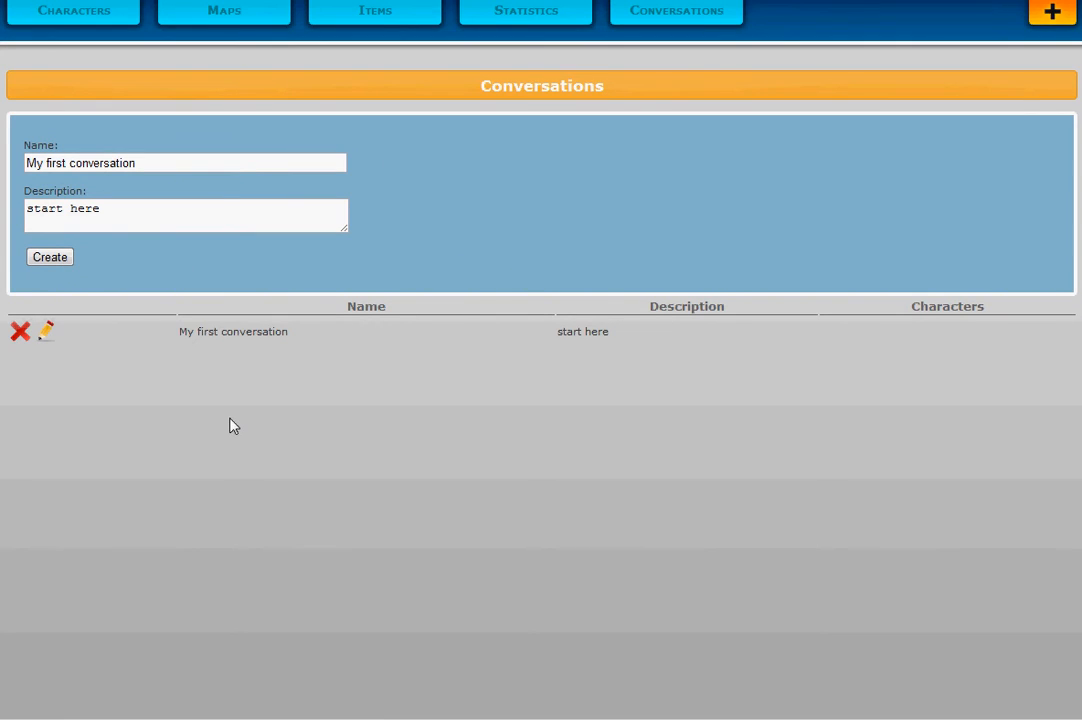
Step: Open "My first conversation" for editing and start a new line with the character Sophia as speaker
left_click(47, 333)
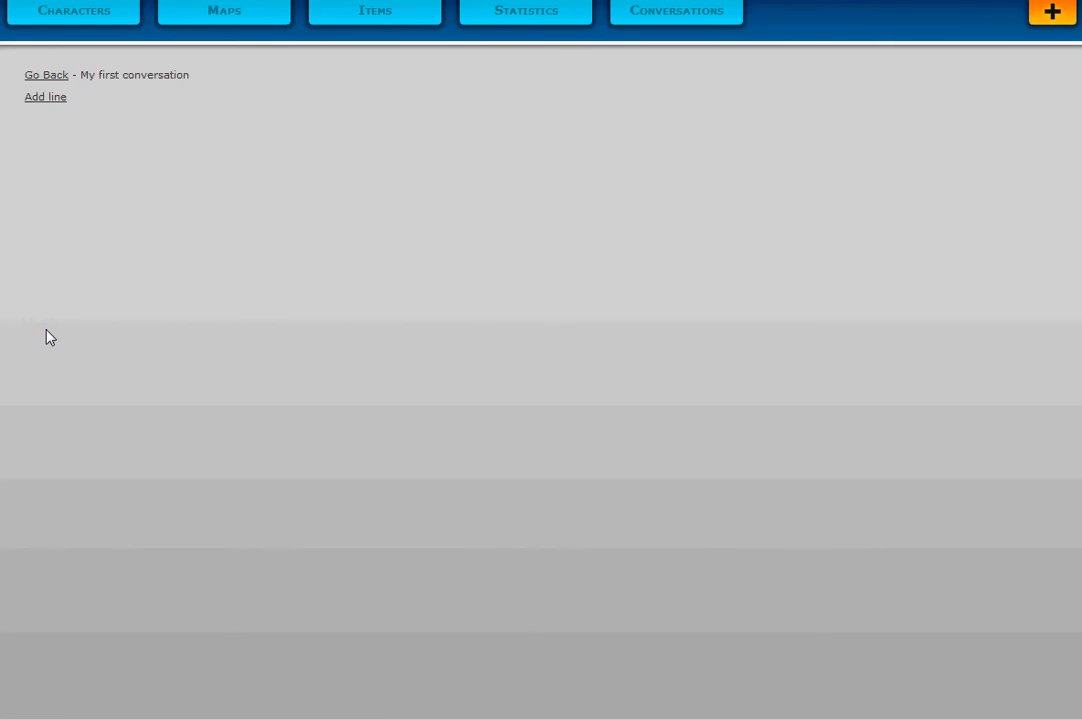
left_click(45, 100)
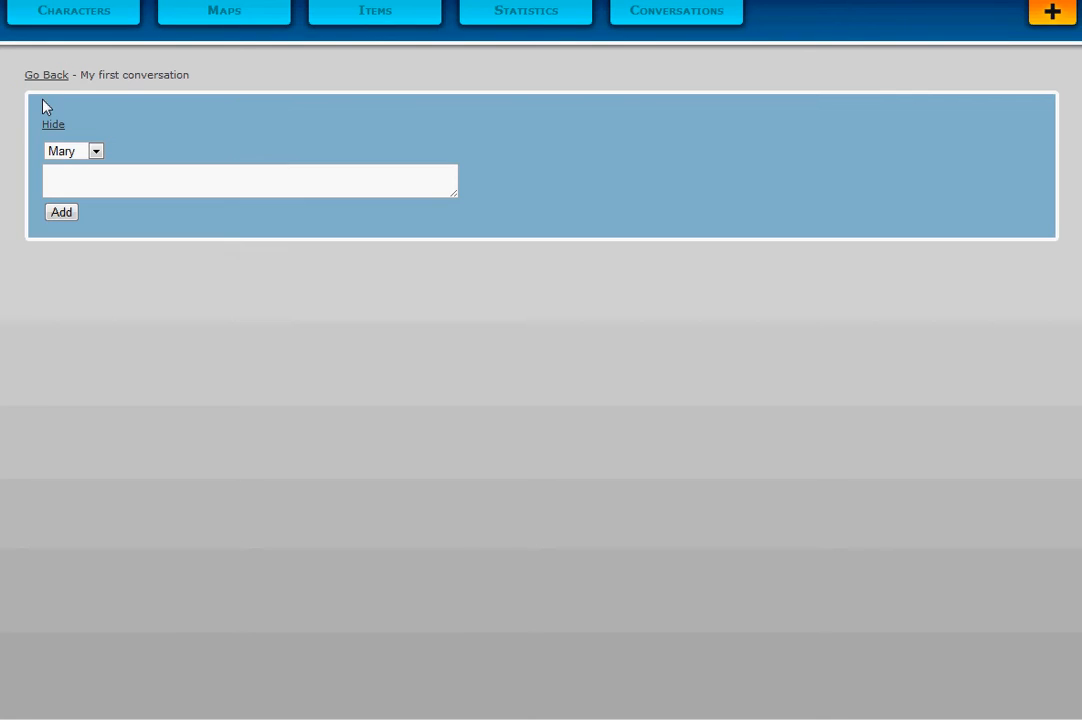
left_click(97, 155)
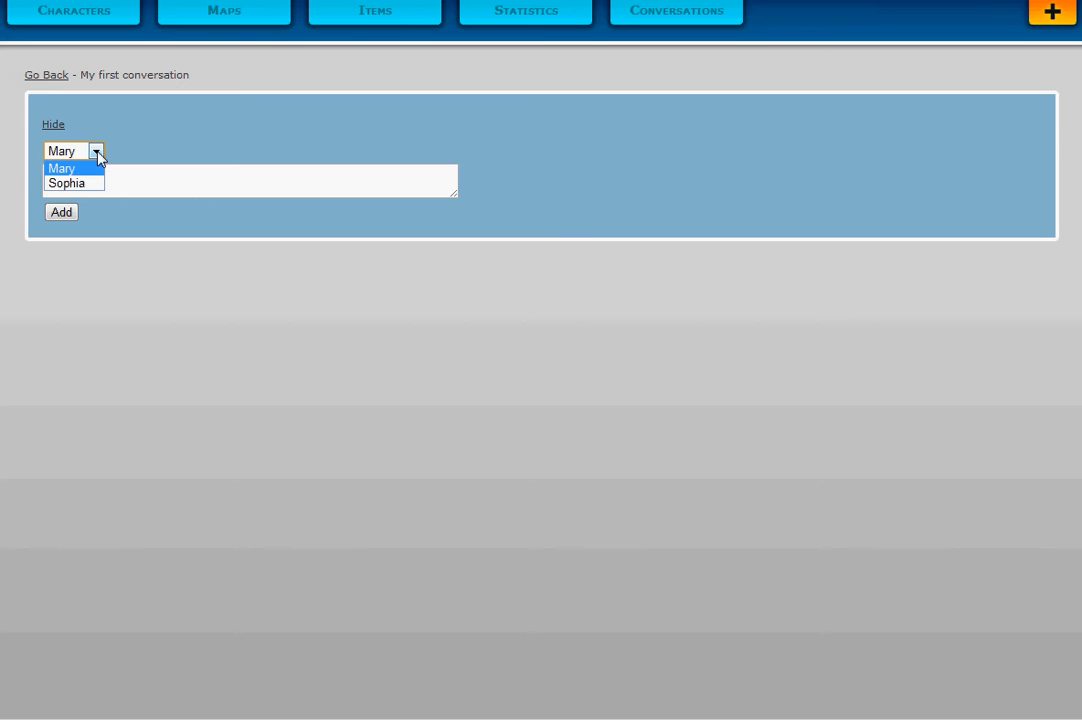
left_click(93, 184)
left_click(96, 151)
left_click(97, 168)
left_click(87, 156)
left_click(85, 180)
Step: Add Sophia's line with the text "Excuse me, do you know where I can make a phone call?"
left_click(150, 179)
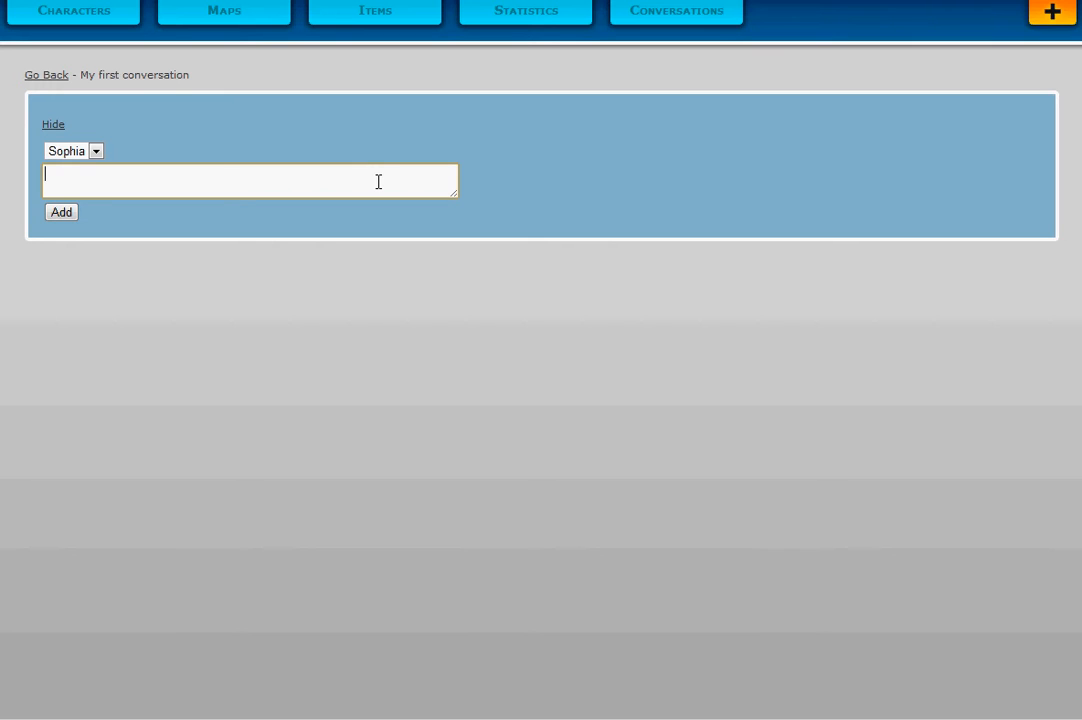
type("H")
key("BackSpace")
type("Excuse me, can I")
key("BackSpace")
key("BackSpace")
key("BackSpace")
key("BackSpace")
key("BackSpace")
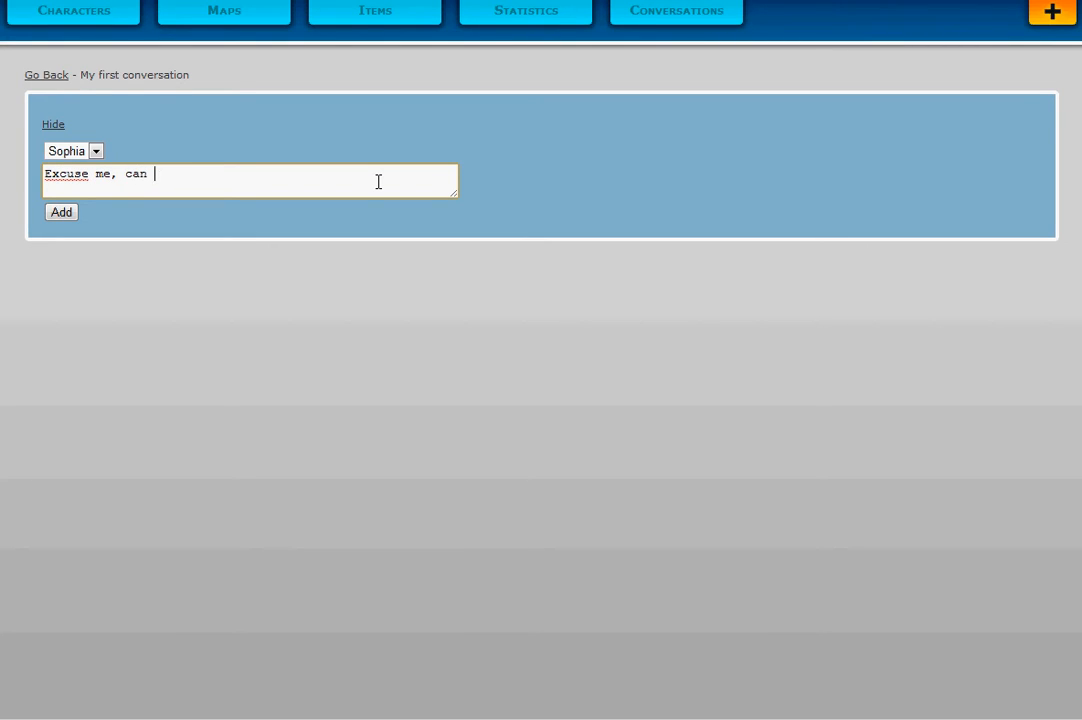
type("do you know w")
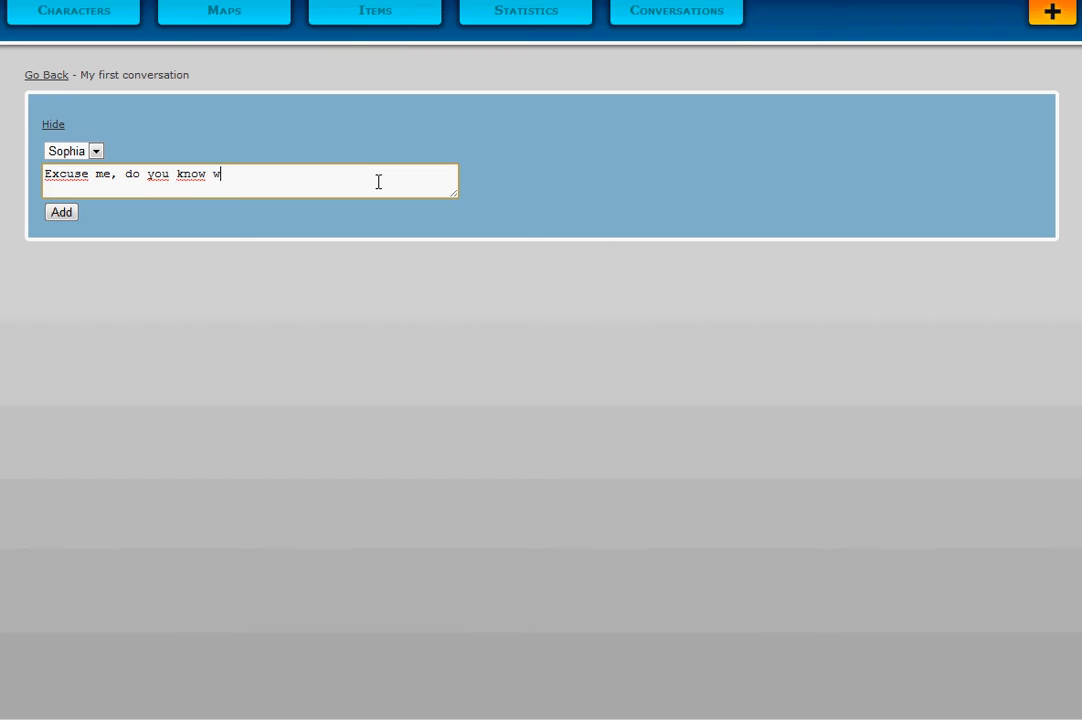
type("here I can make a phone")
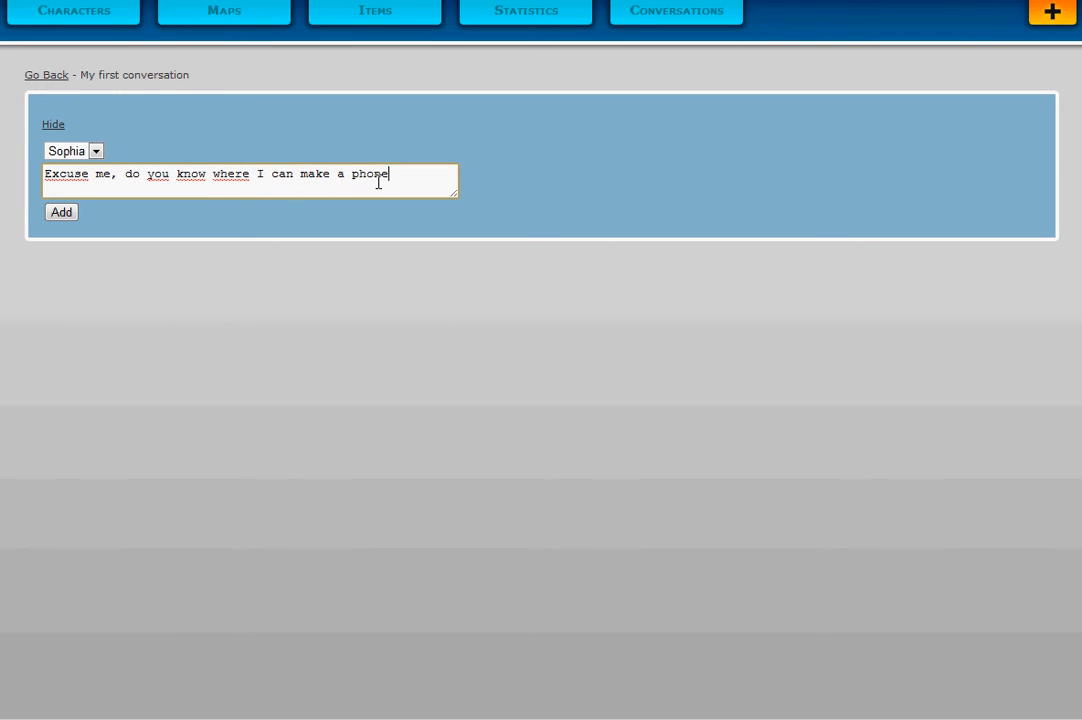
type(" call?")
left_click(62, 220)
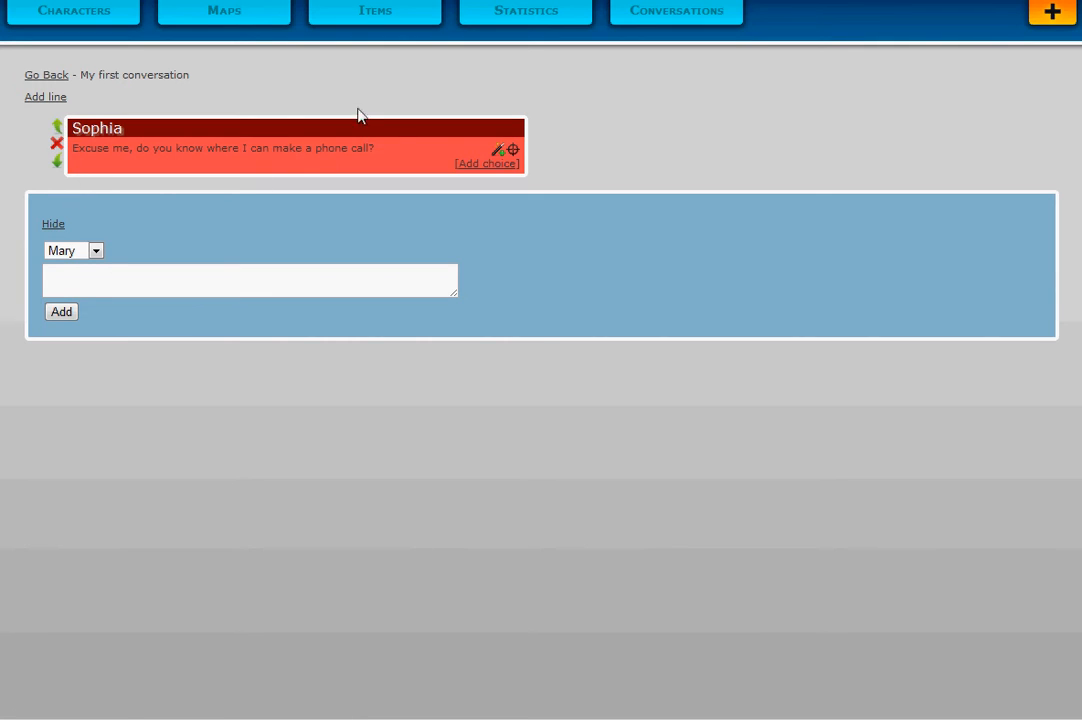
Step: Add a reply by the character Mary reading "No I don't, but you can use my cell phone if you want."
left_click(72, 251)
left_click(60, 266)
left_click(111, 285)
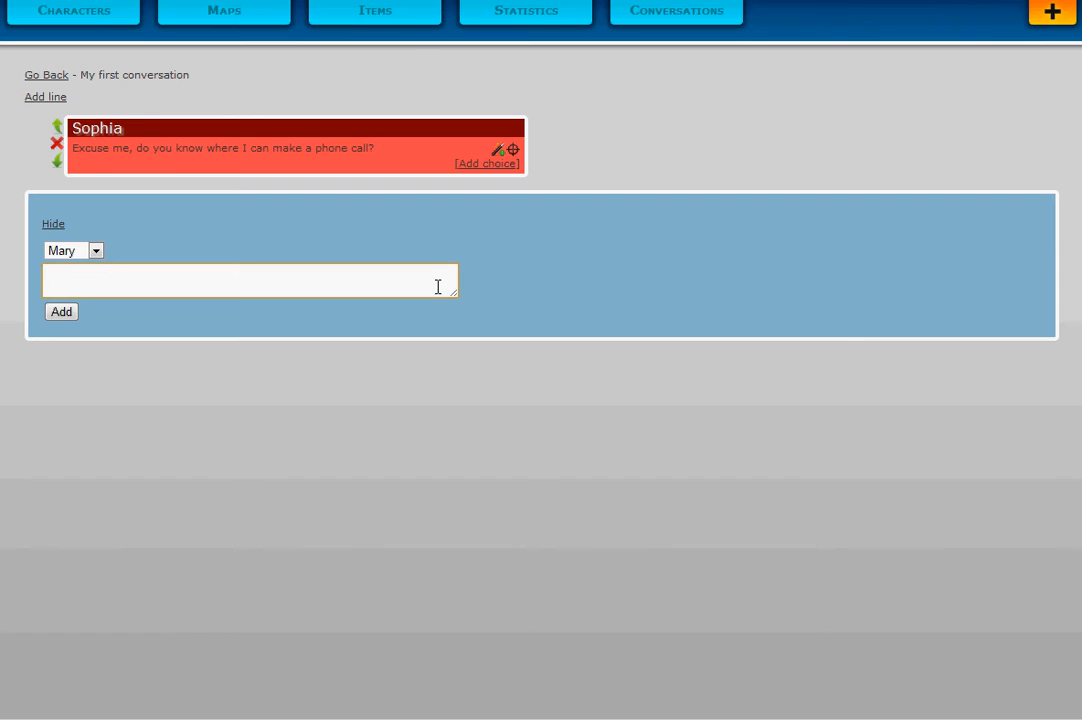
type("No i")
key("BackSpace")
key("BackSpace")
type("I don't, but you can use my Ce")
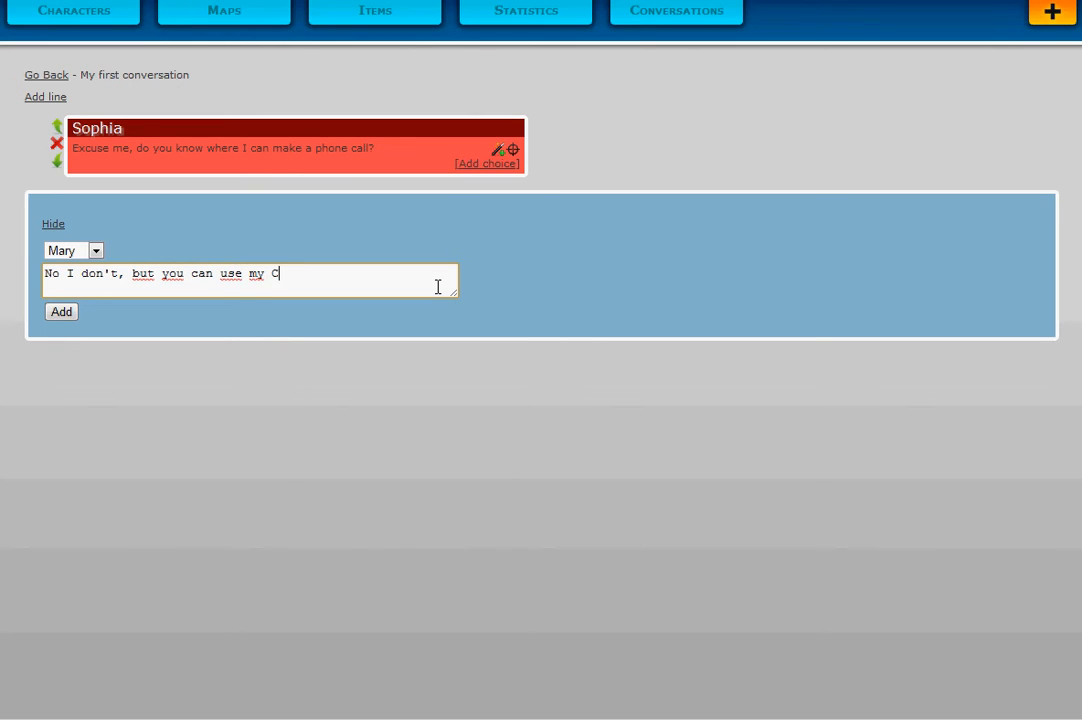
key("BackSpace")
key("BackSpace")
type("ve")
key("BackSpace")
key("BackSpace")
type("cell phone id")
key("BackSpace")
key("BackSpace")
type("f you want.")
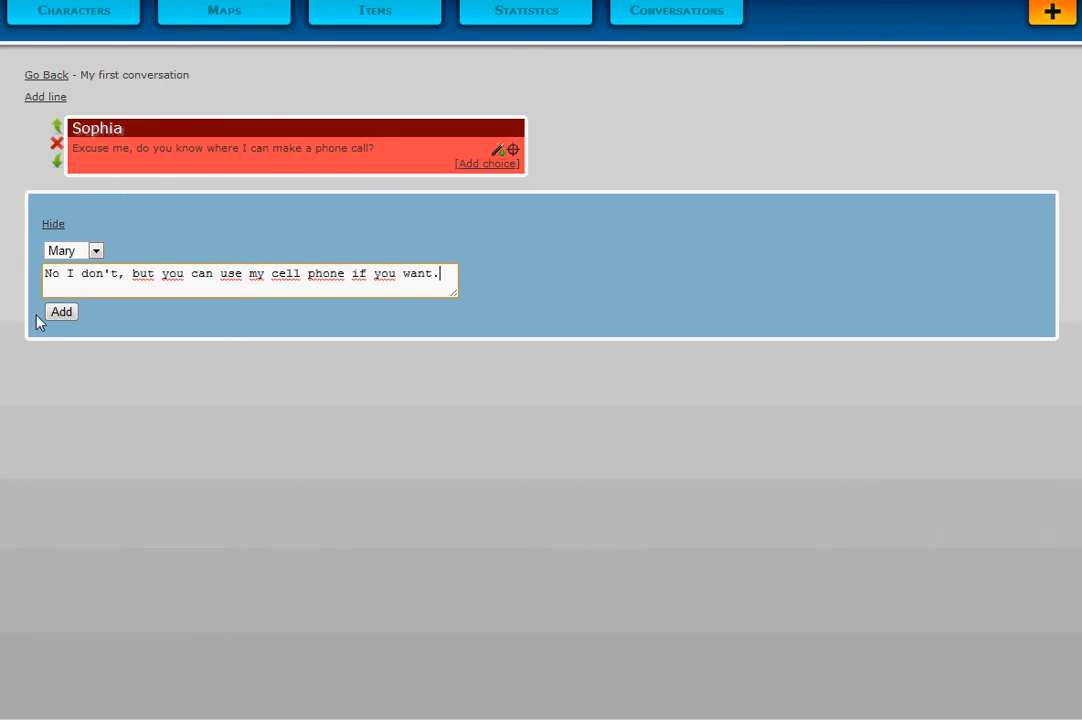
left_click(61, 312)
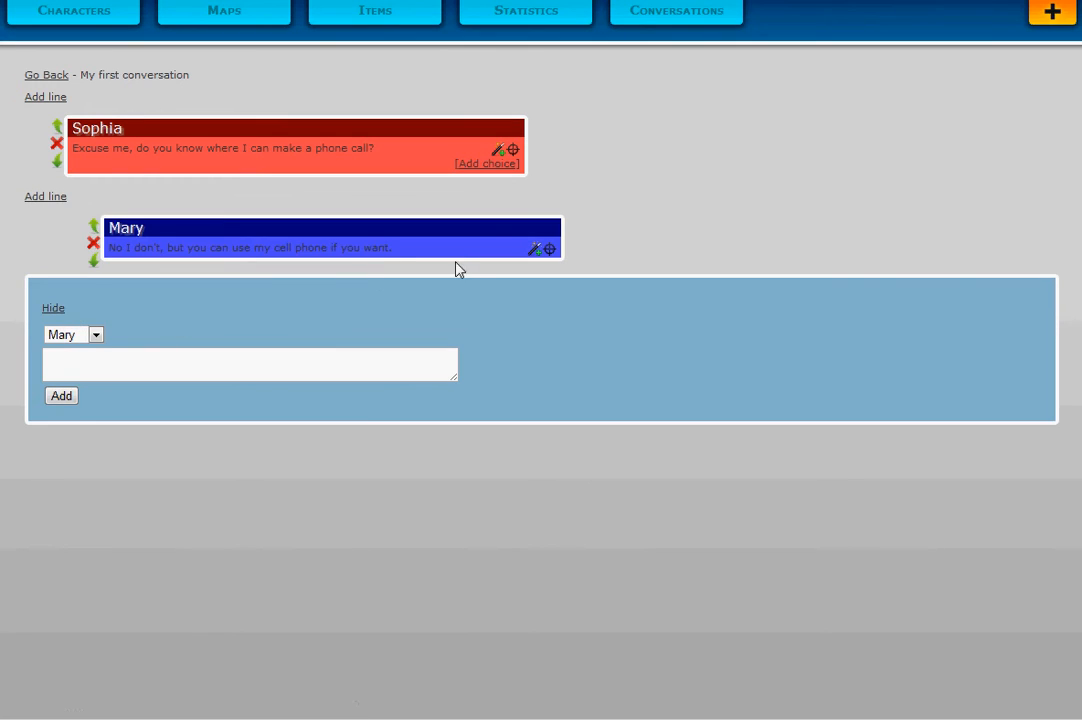
Step: Add a second line for Sophia reading "That would be great!"
left_click(95, 335)
left_click(78, 367)
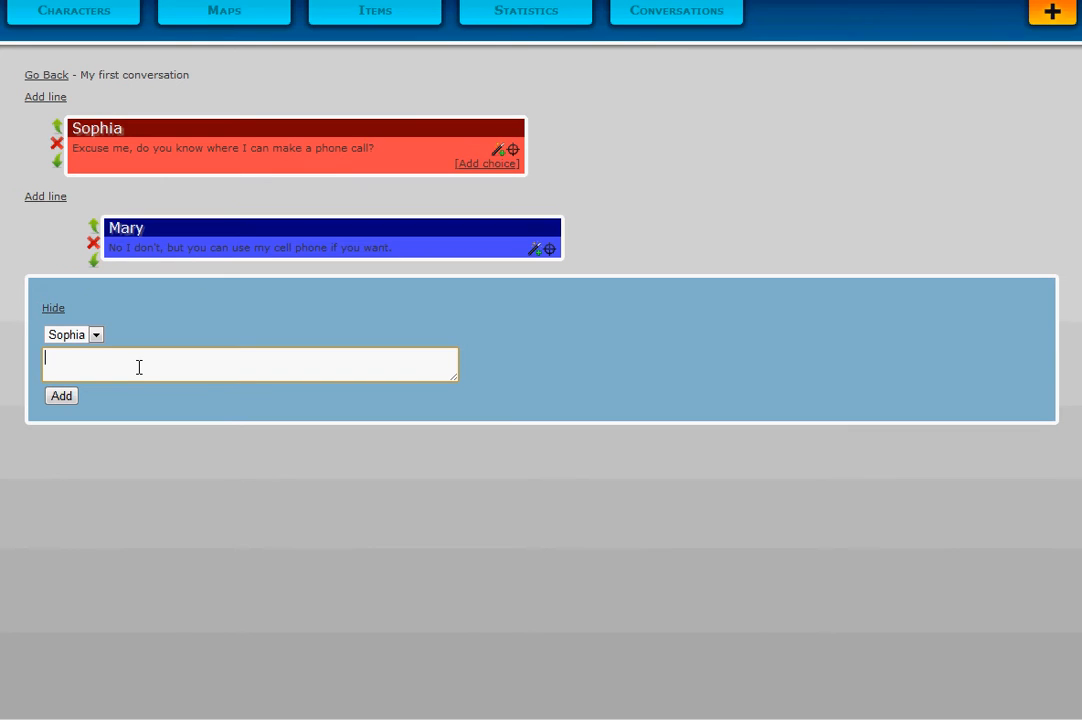
type("That would be ")
type("gret")
type("t")
type("!")
left_click(63, 398)
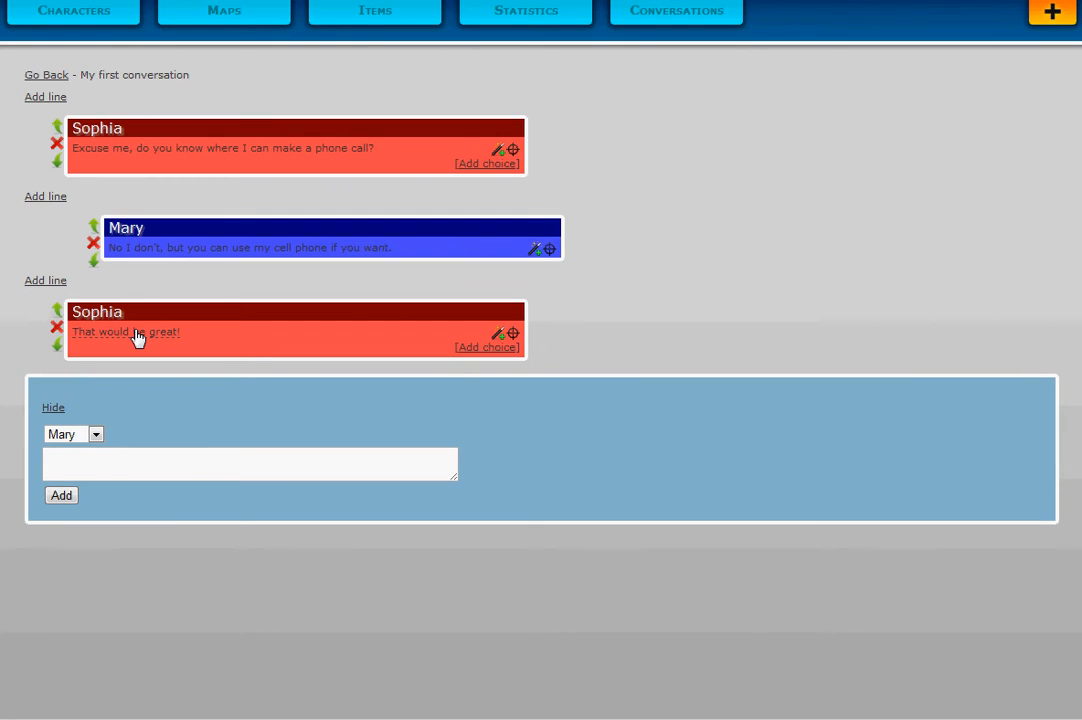
Step: Add the alternative choice "No thank you, I'll keep on looking." to Sophia's "That would be great!" line
left_click(487, 348)
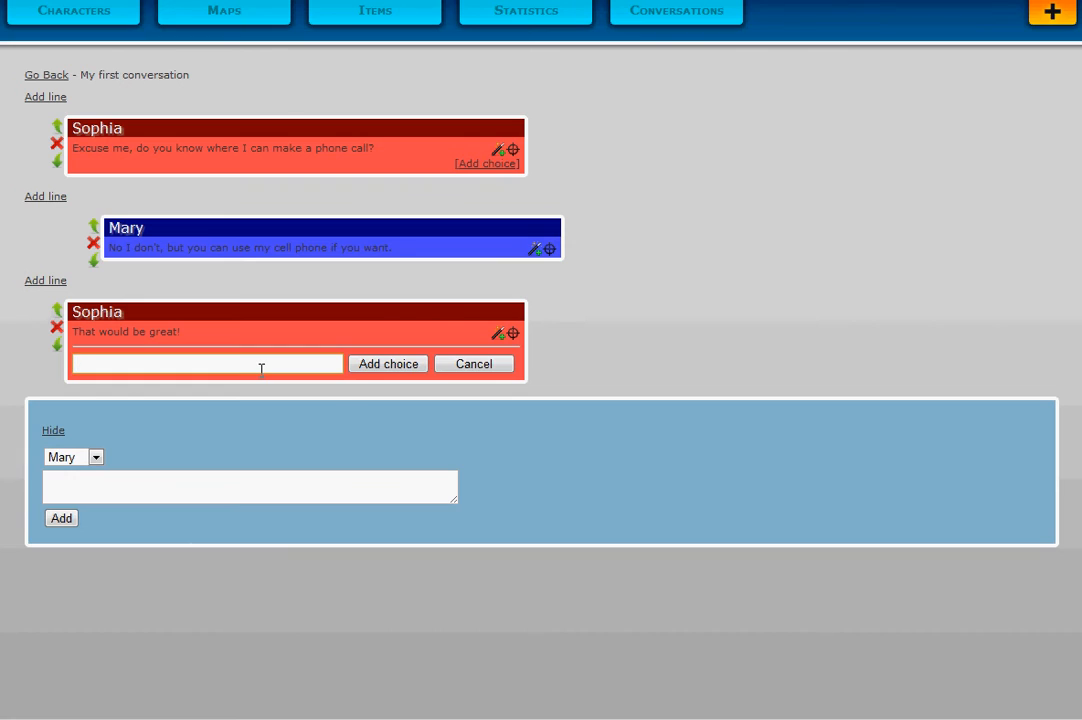
type("No")
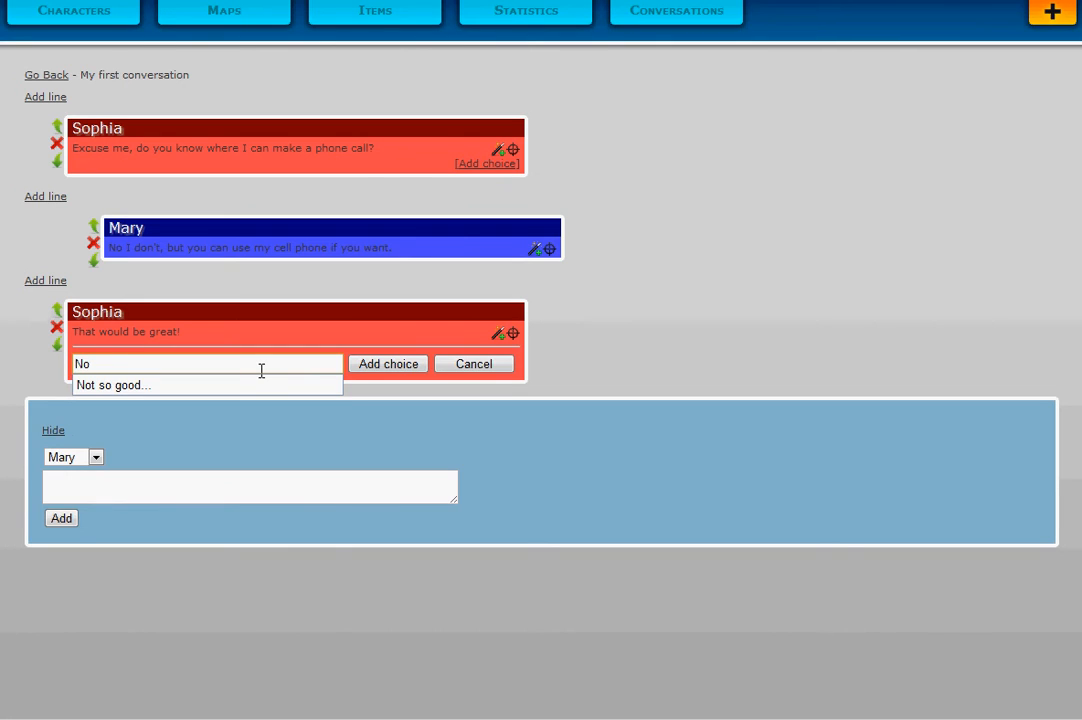
type(" thank")
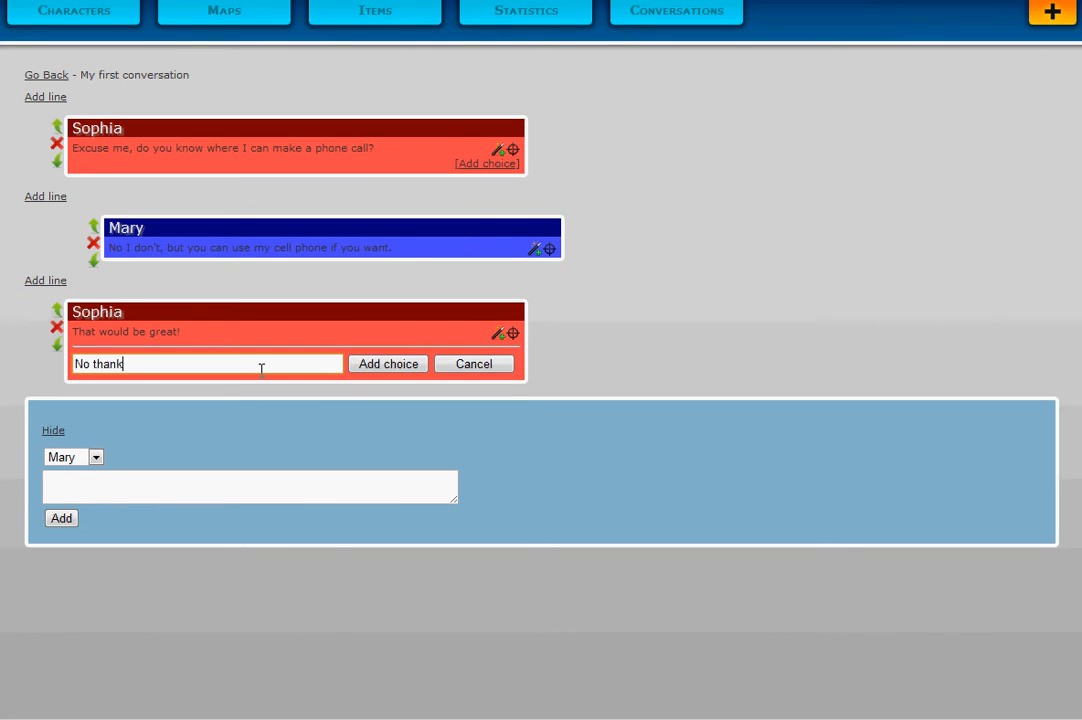
type(" you ")
type(". ")
type("I'l")
type("l k")
type("eep on lo")
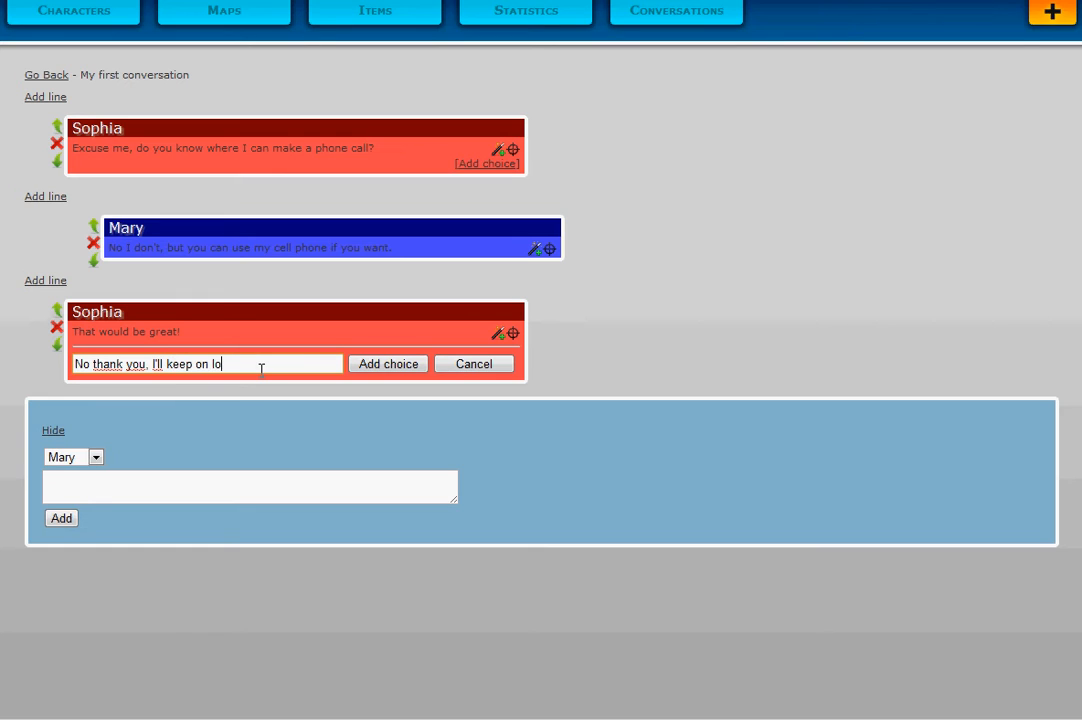
type("oking.")
left_click(393, 362)
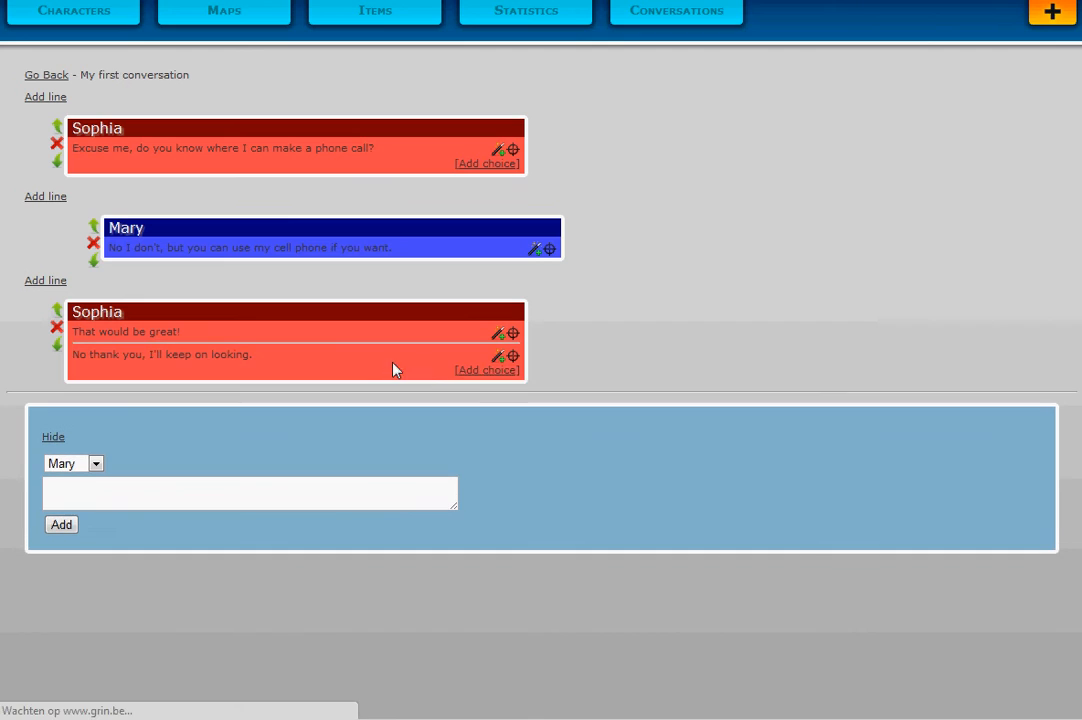
Step: Add a third choice, "That is so sweet! I'll pay you for it.", to Sophia's second line
left_click(488, 371)
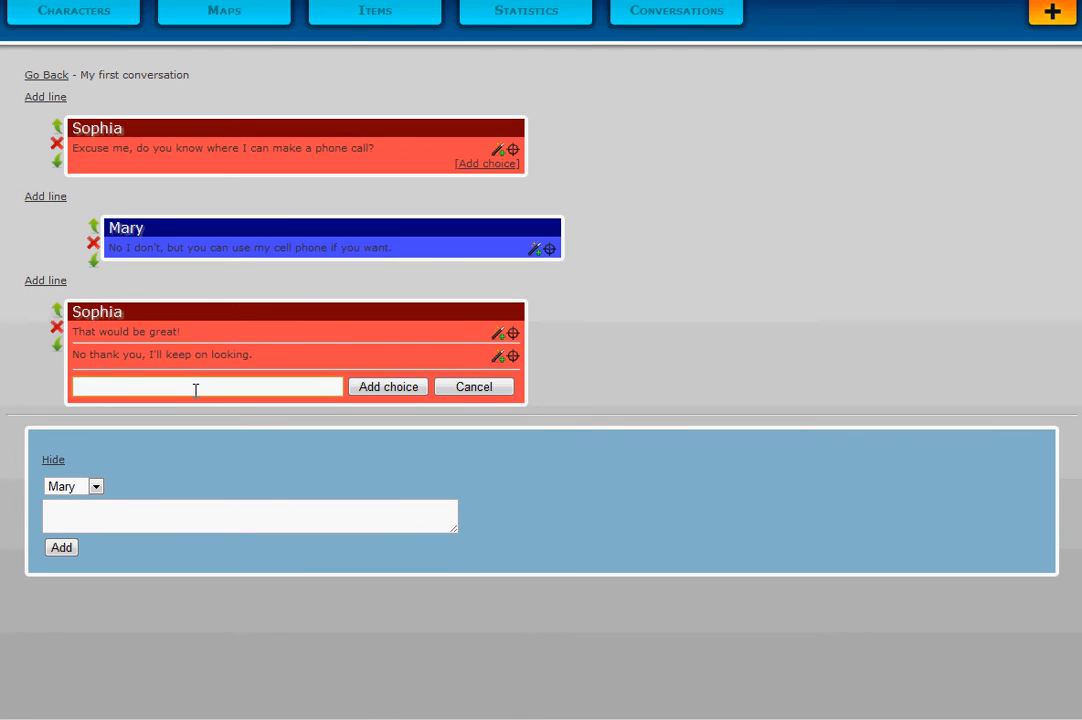
type("Thay")
key("BackSpace")
type("t is so sweetr")
key("BackSpace")
type("!")
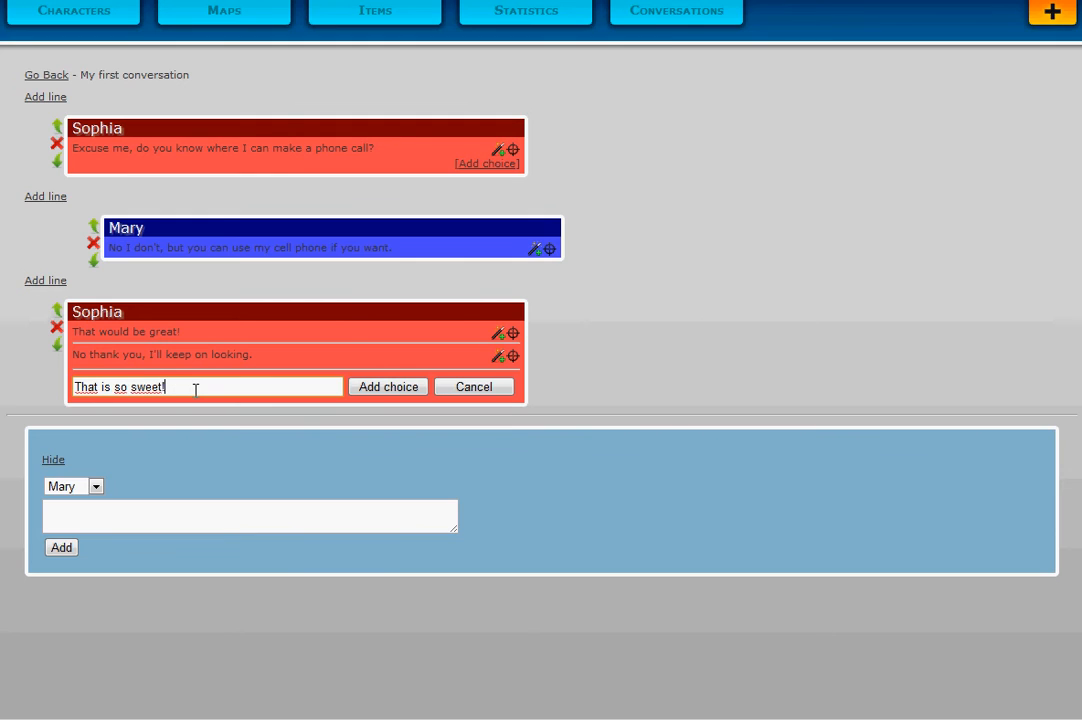
type(" I'll pay you for it ")
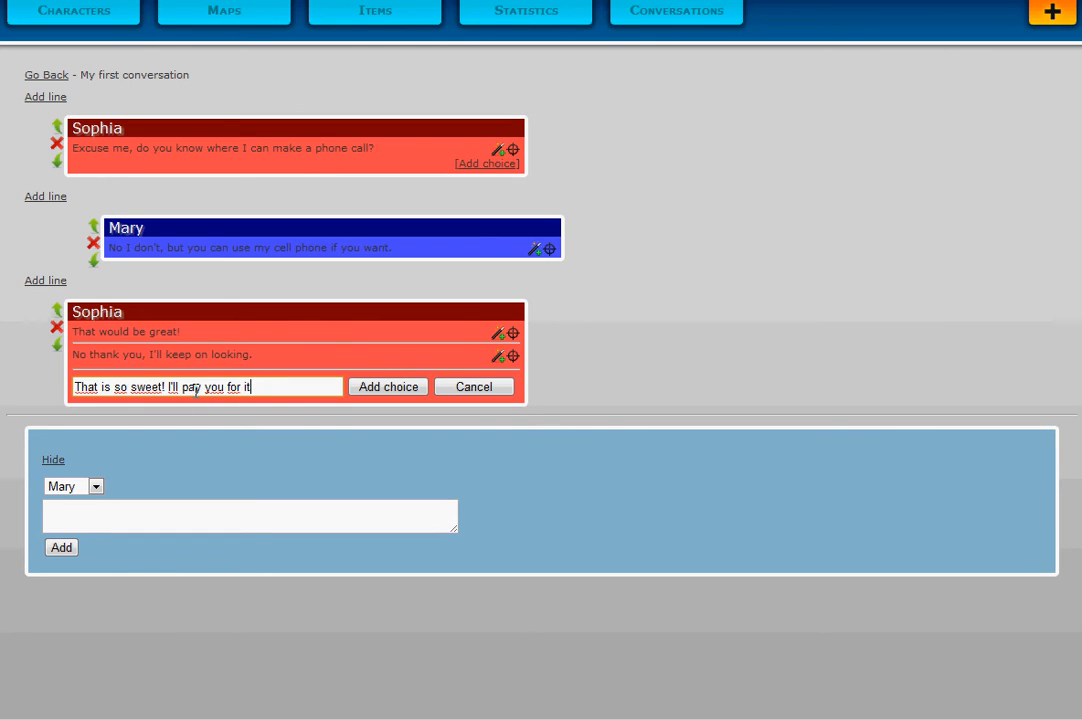
type(".")
left_click(400, 387)
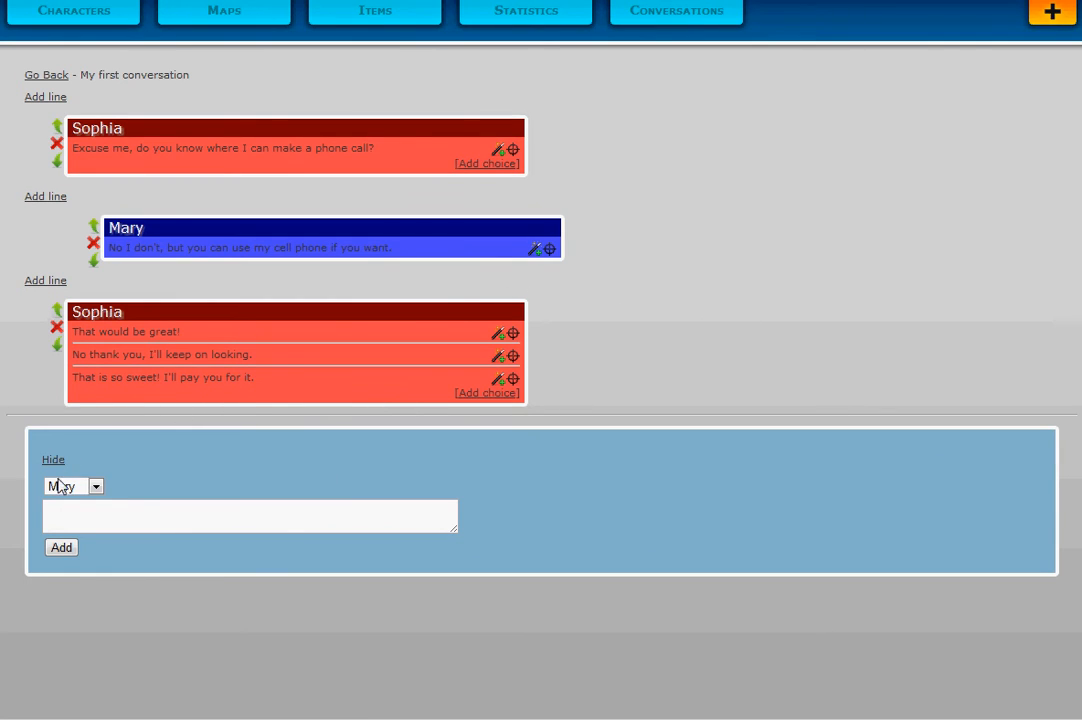
Step: Add two separate lines for Mary reading "Ok, here you go!" and "Ok, good luck!"
left_click(136, 510)
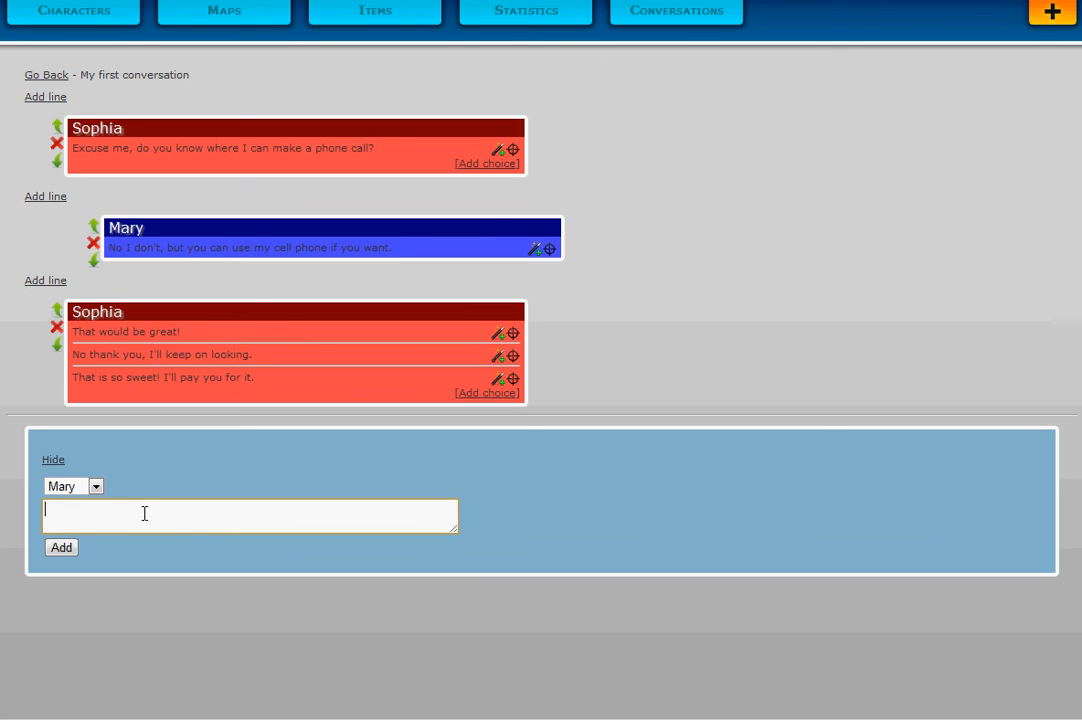
type("Ok, here you go!")
left_click(62, 548)
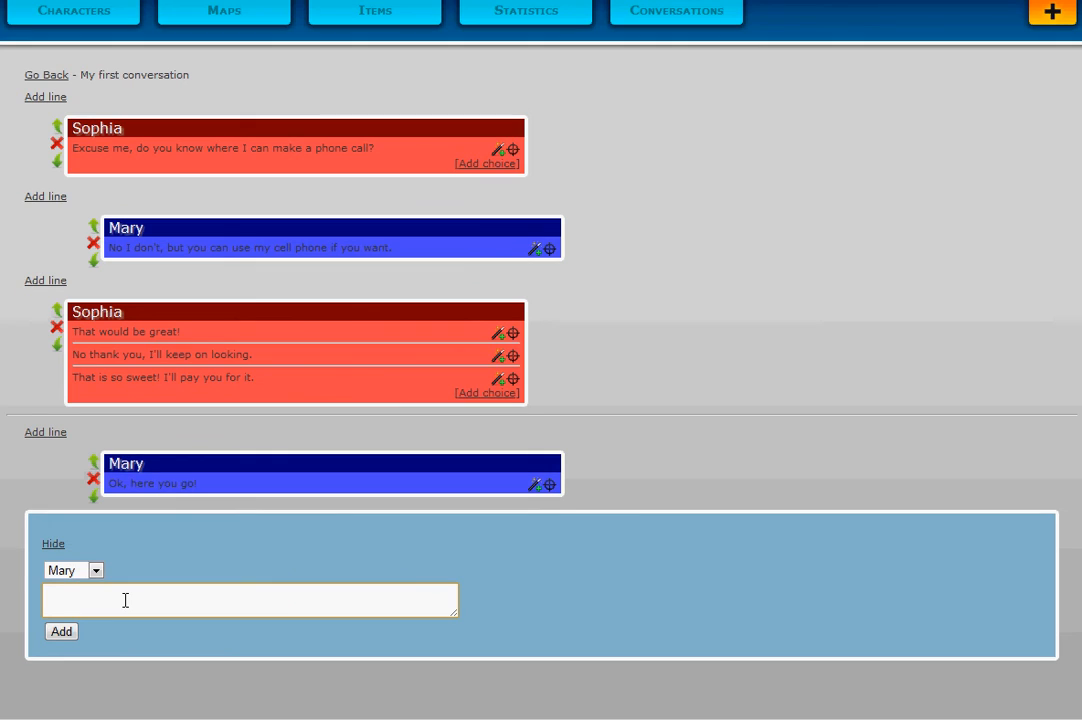
type("Ok, good luck!")
left_click(61, 631)
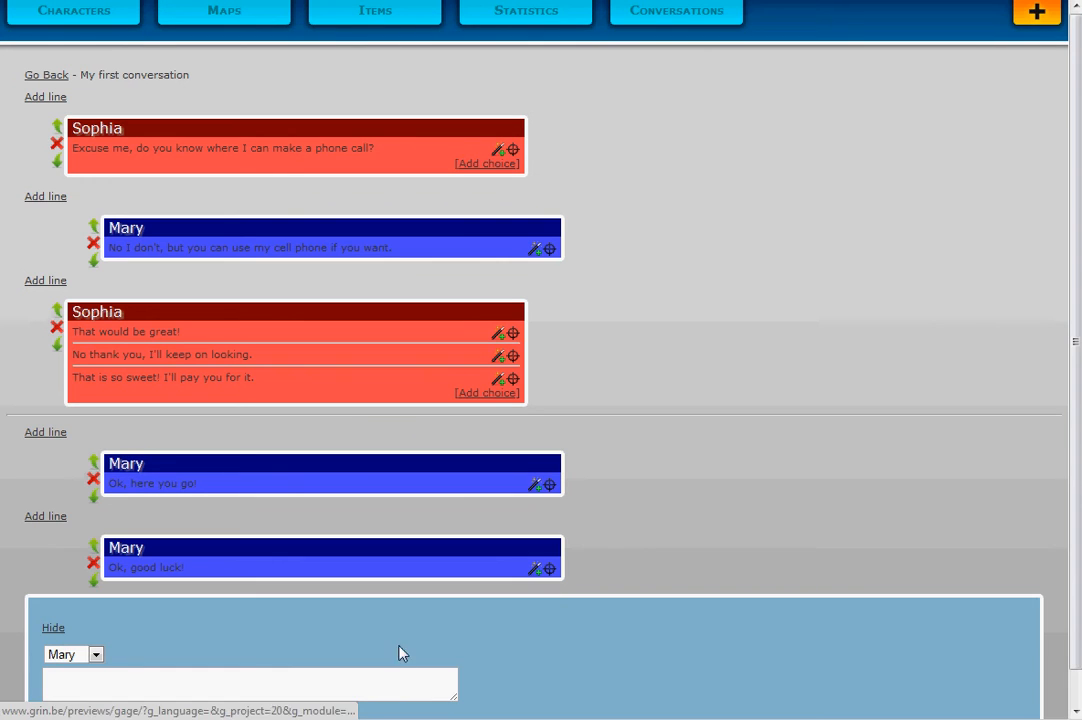
Step: Add another line for Mary reading "Ok, thank you and here you go!"
scroll(629, 424, "down", 1)
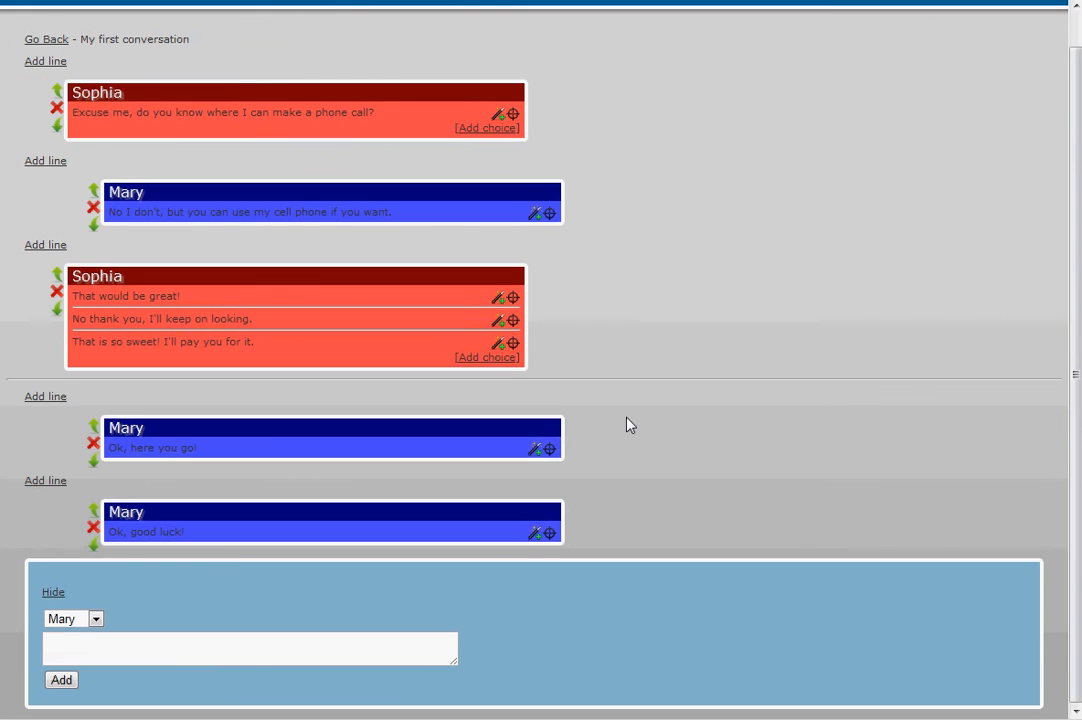
left_click(251, 655)
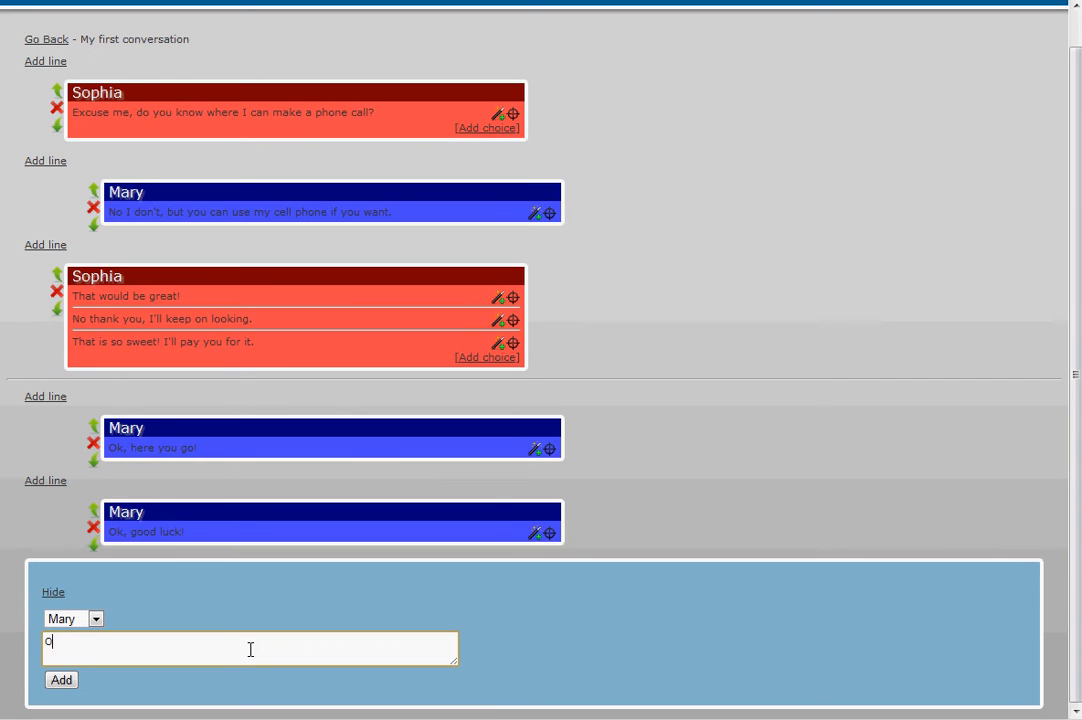
type(", ")
type("thank ")
type("yo")
type(" you ")
type("and here you")
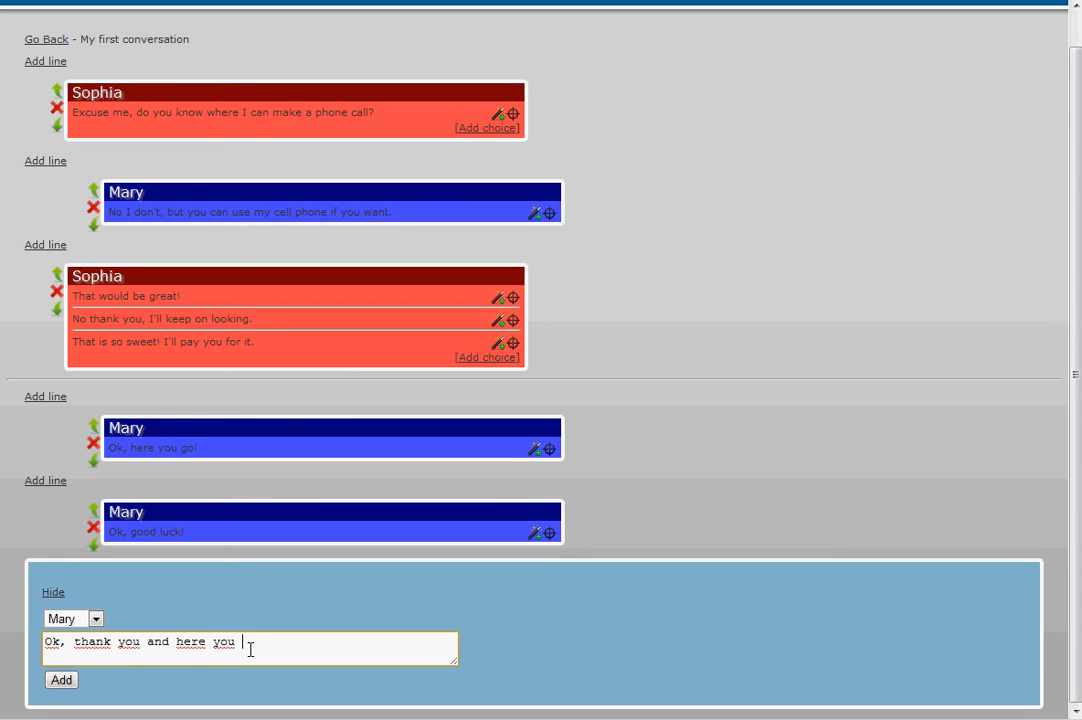
left_click(62, 681)
Step: Link Sophia's choice "That would be great!" to Mary's reply "Ok, here you go!"
scroll(597, 543, "down", 3)
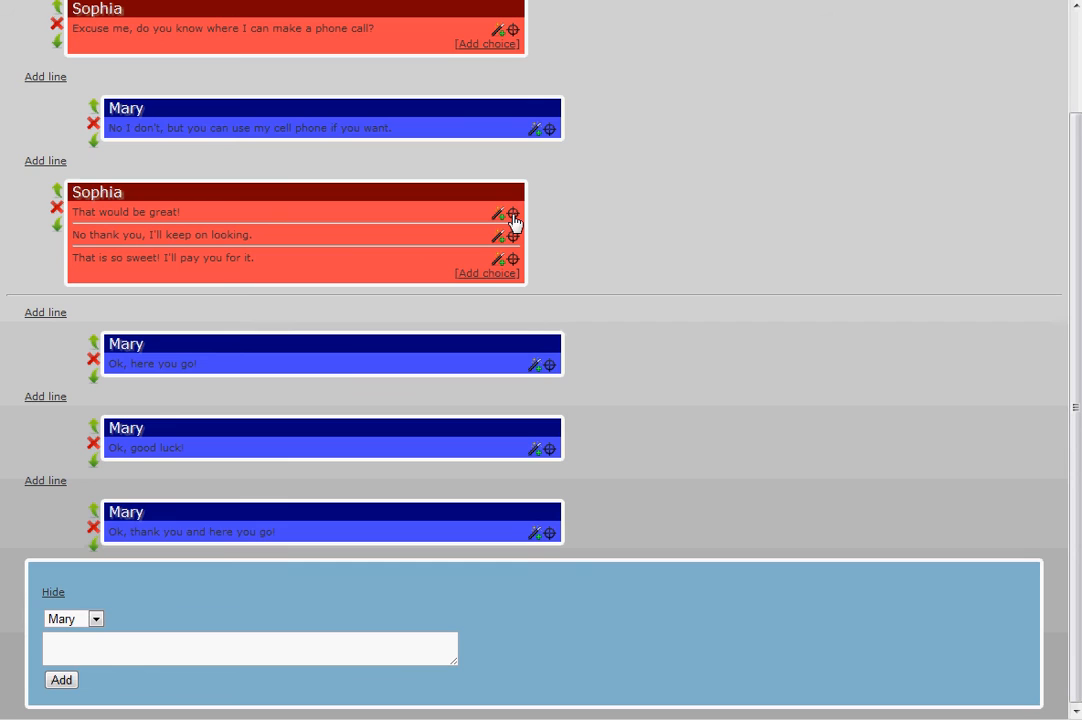
left_click_drag(515, 221, 535, 351)
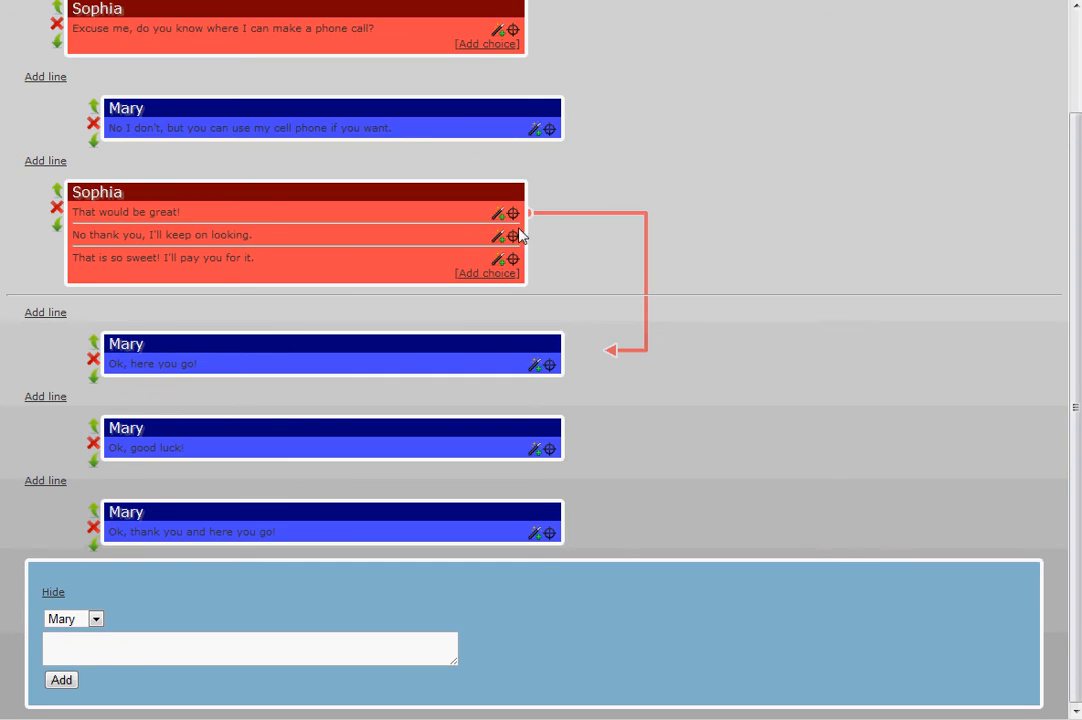
Step: Link Sophia's choice "No thank you, I'll keep on looking." to Mary's "Ok, good luck!" and the paying choice to "Ok, thank you and here you go!"
left_click_drag(513, 236, 519, 446)
left_click_drag(513, 259, 546, 536)
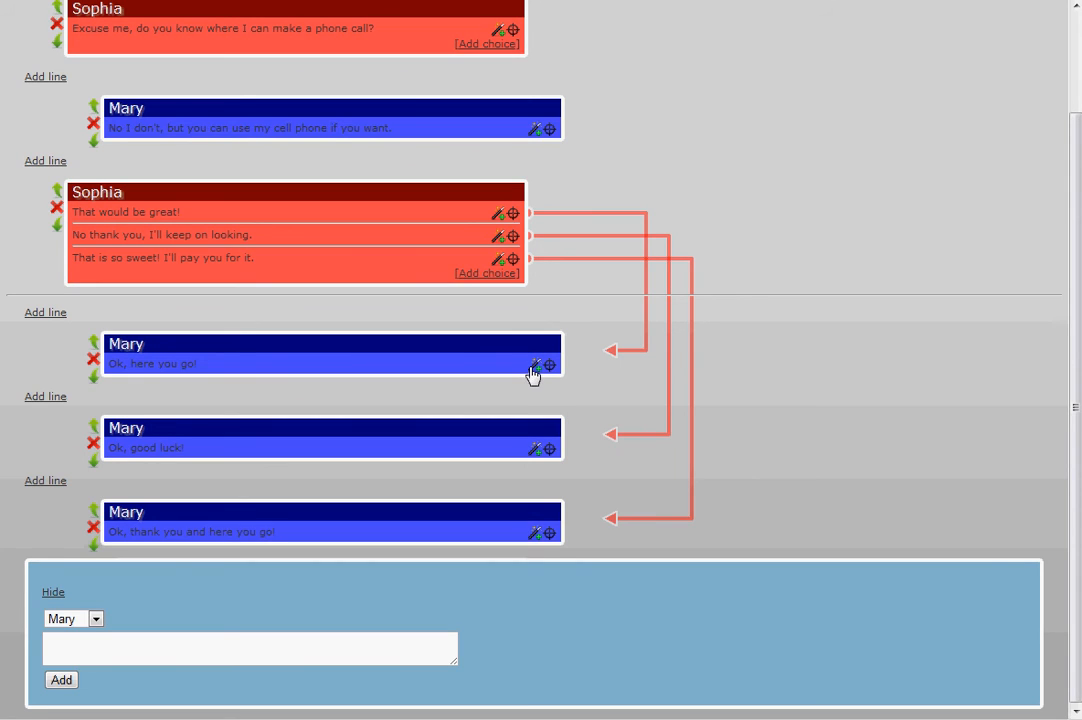
Step: Add an action to Mary's "Ok, here you go!" line that always gives the Cell Phone item to the player, and save it
scroll(704, 415, "up", 1)
scroll(704, 415, "down", 1)
left_click(534, 366)
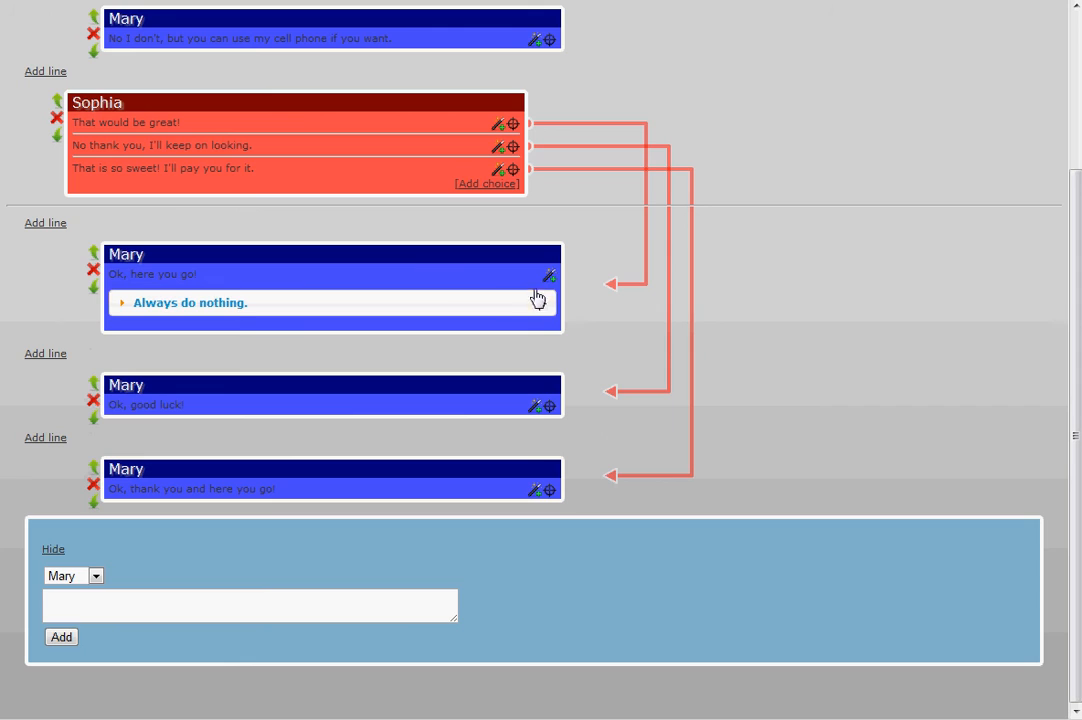
left_click(269, 309)
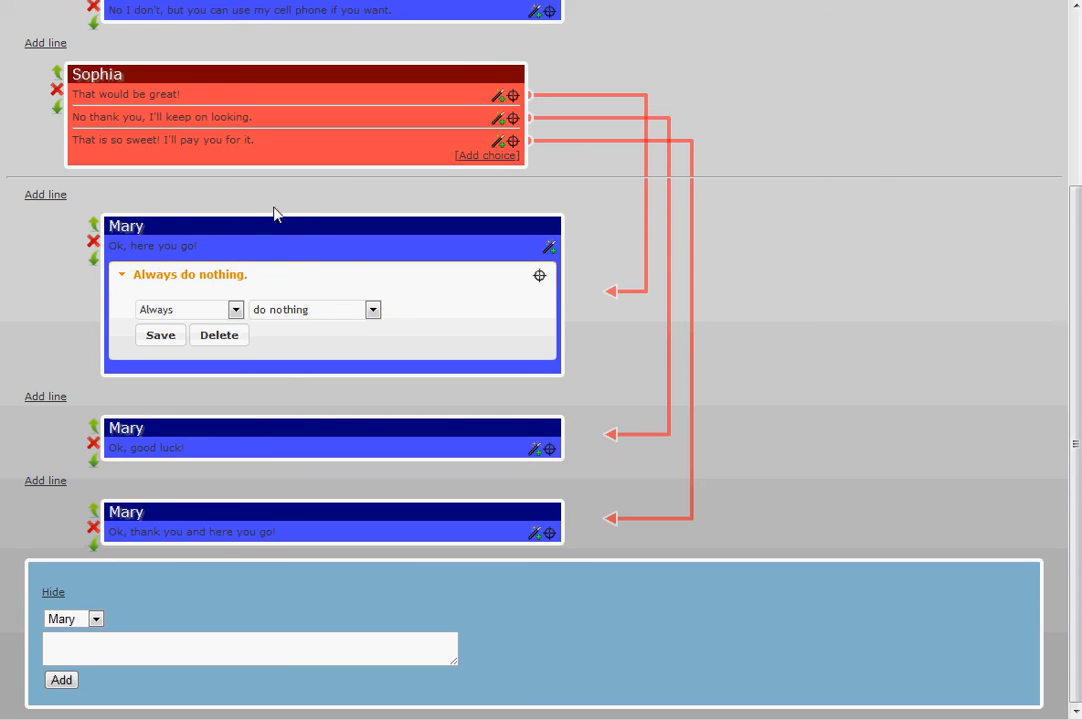
left_click(368, 311)
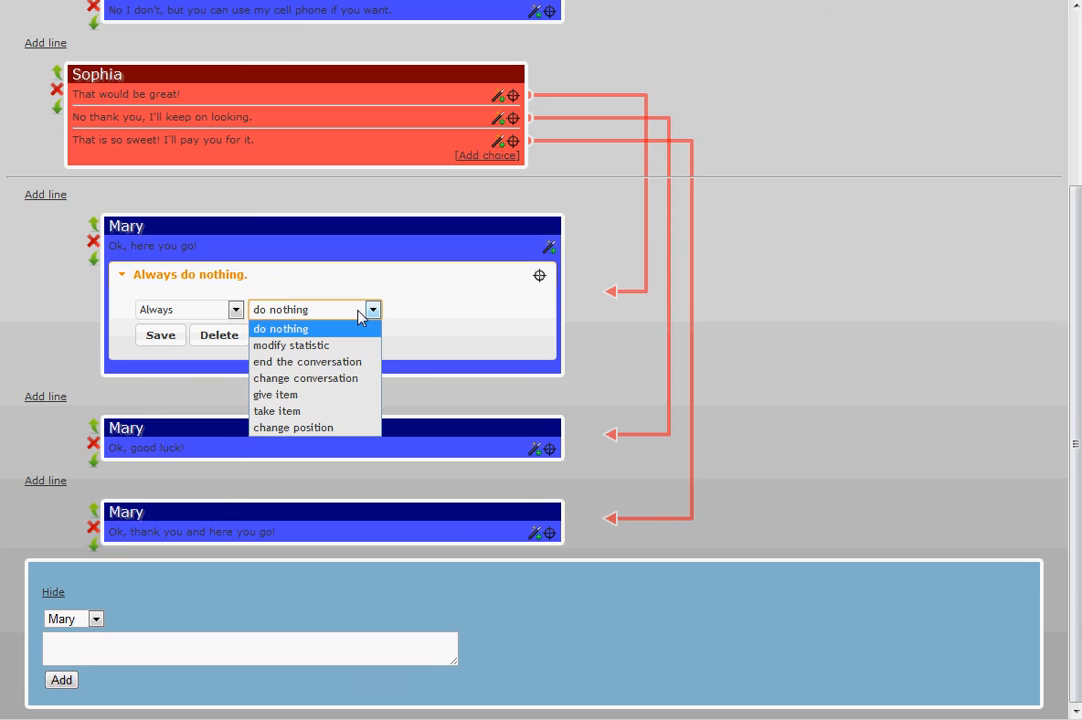
left_click(358, 310)
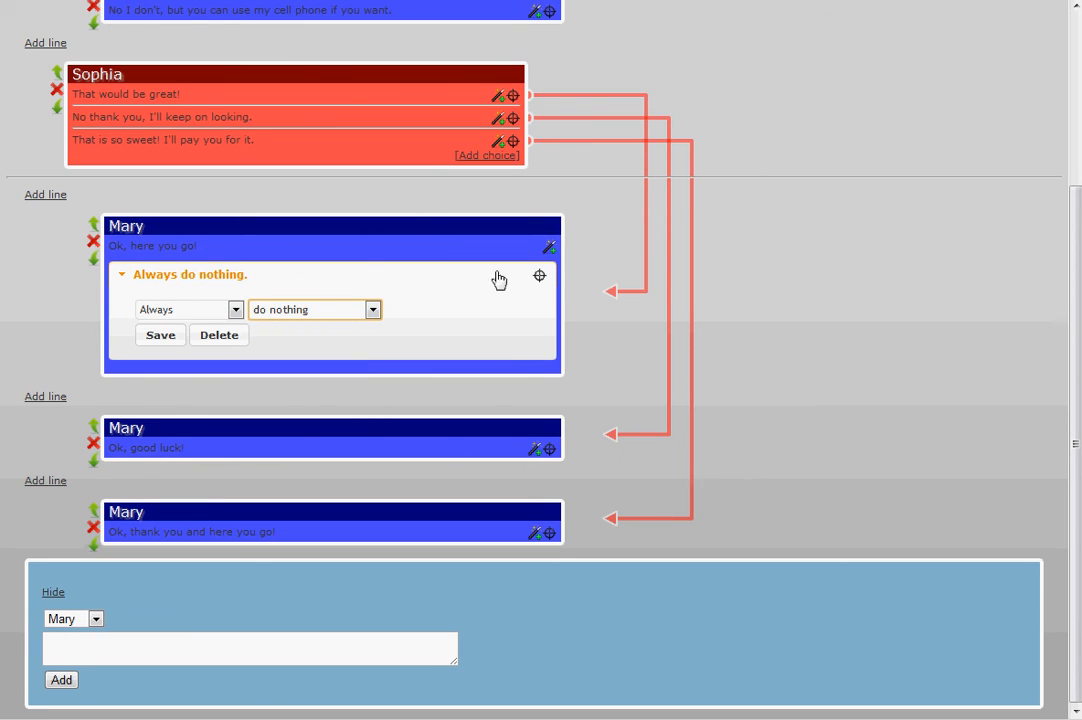
left_click(363, 311)
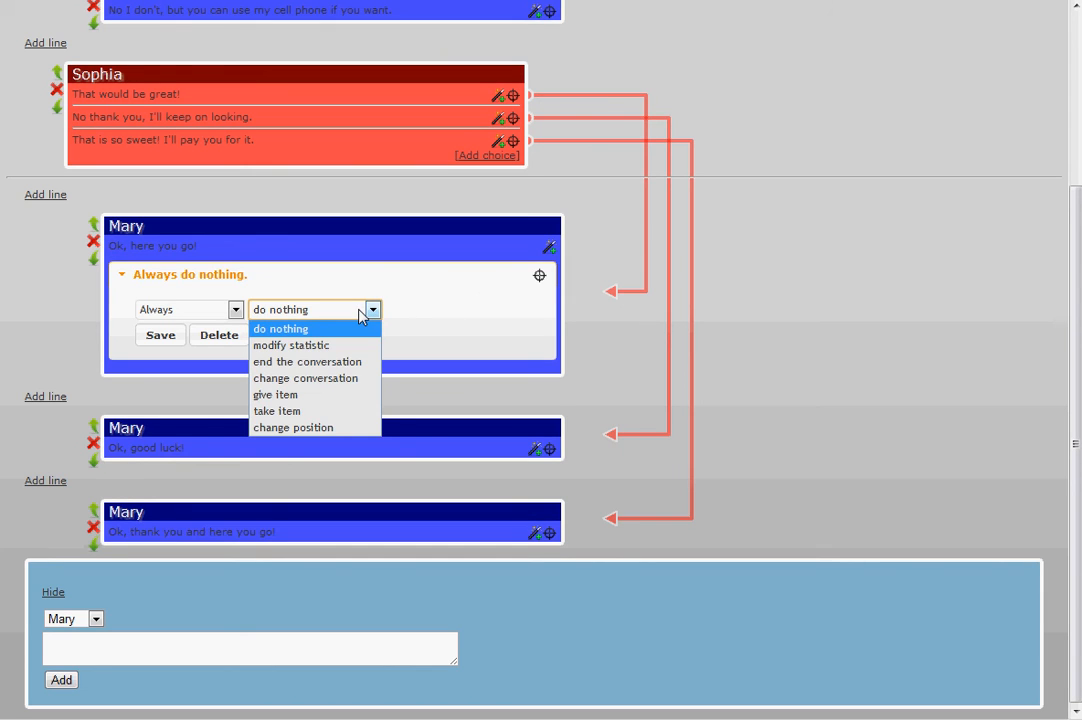
left_click(331, 395)
left_click(447, 310)
left_click(447, 311)
left_click(447, 312)
left_click(447, 313)
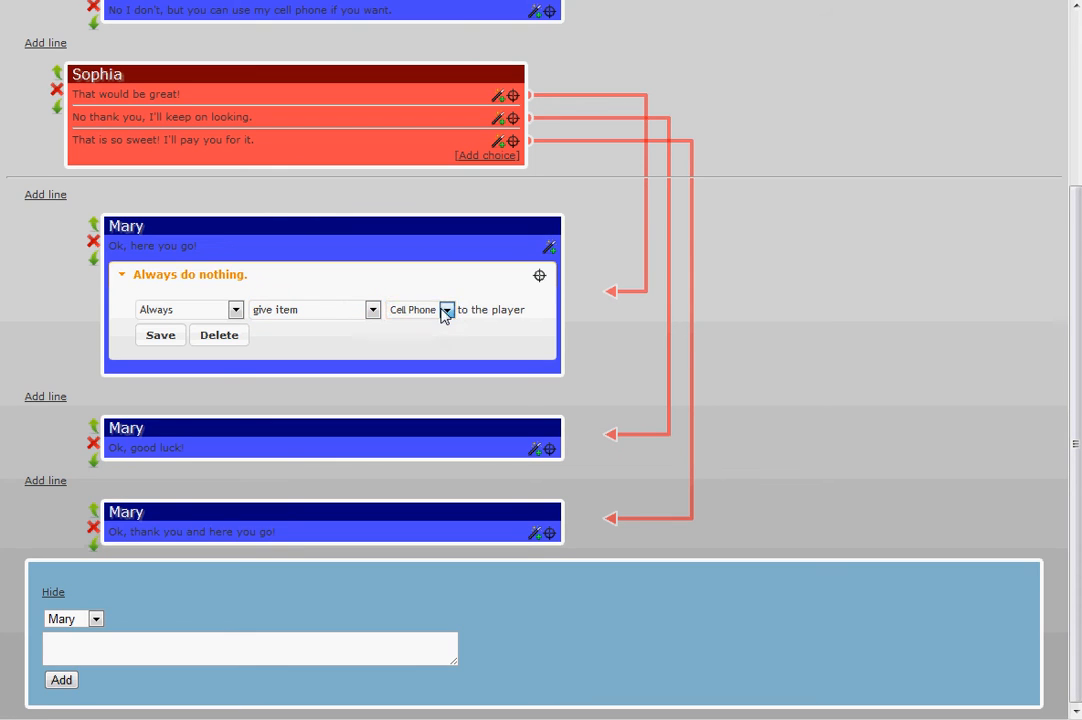
left_click(167, 345)
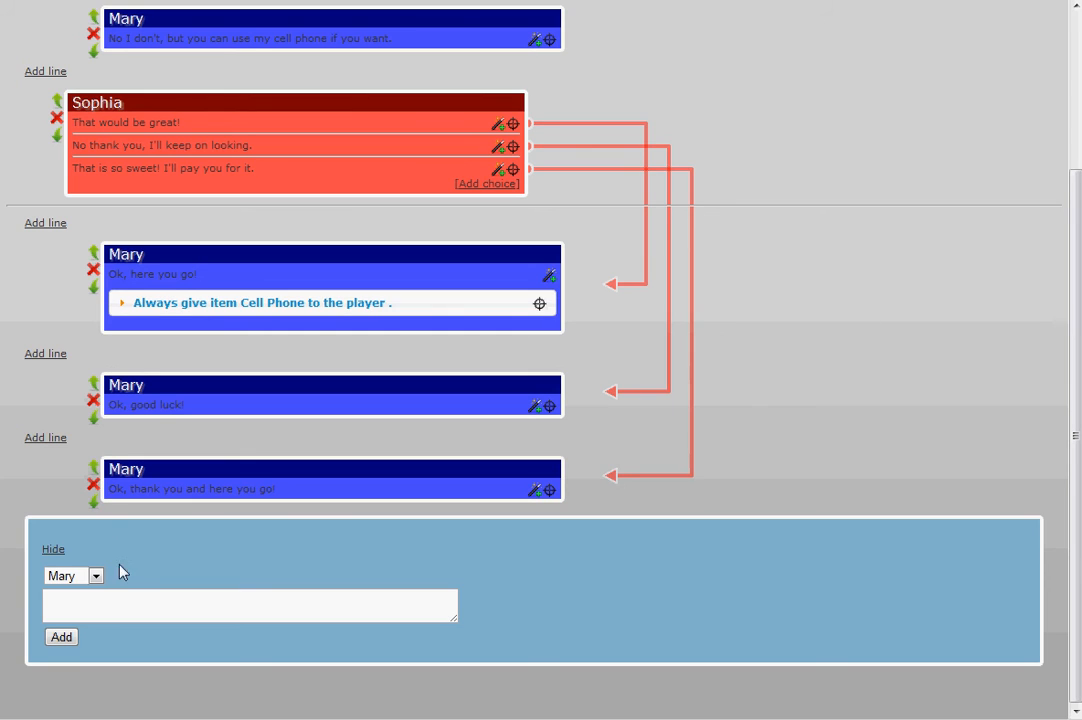
Step: Add a new line for Sophia reading "Thank you!"
left_click(160, 606)
left_click(56, 580)
left_click(80, 607)
type("Thank you!")
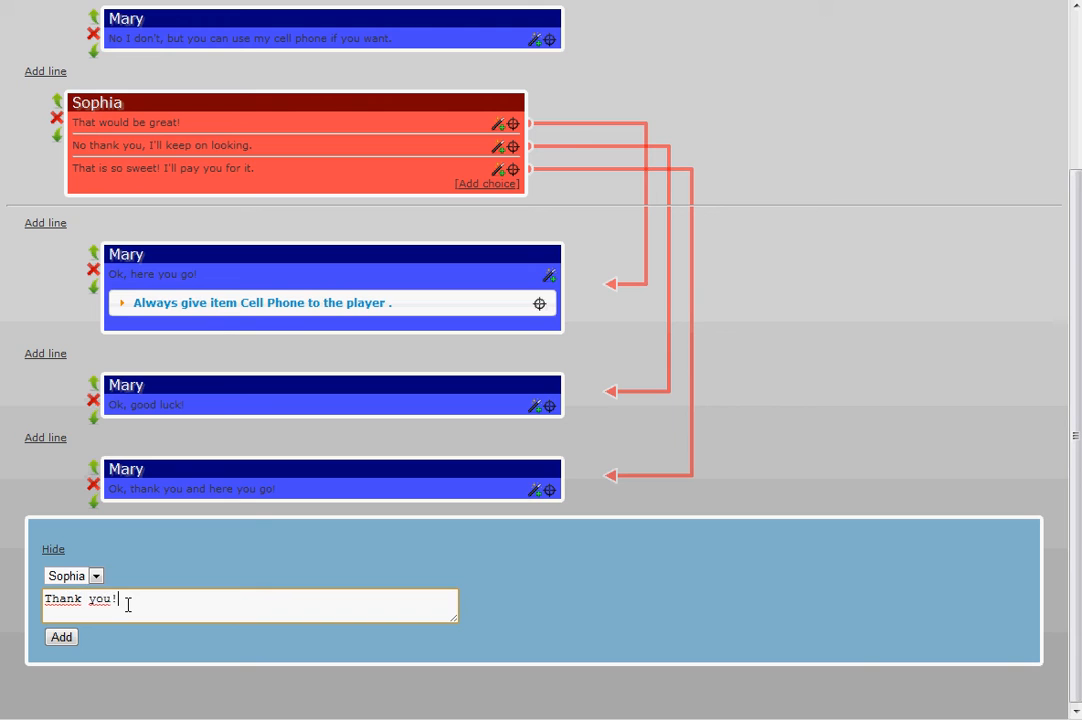
left_click(62, 637)
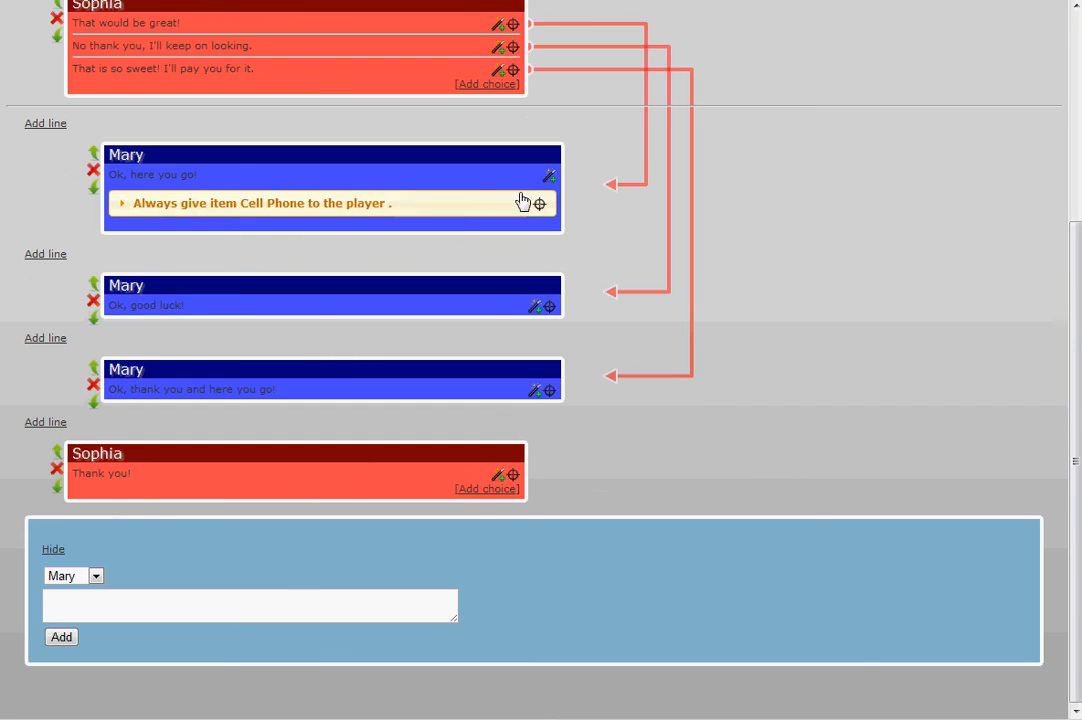
Step: Link all three of Mary's replies following the choices to Sophia's "Thank you!" line
left_click_drag(541, 203, 522, 472)
left_click_drag(549, 306, 531, 493)
left_click_drag(553, 394, 452, 490)
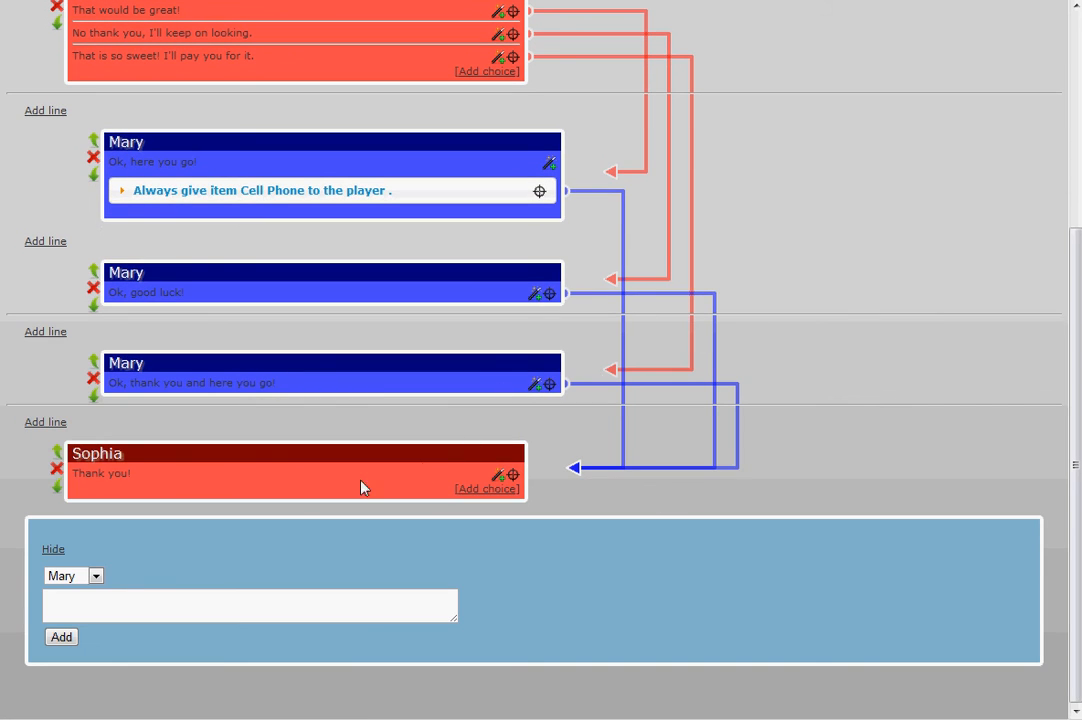
Step: Add an action to Sophia's "Thank you!" line that always ends the conversation, and save it
left_click(496, 487)
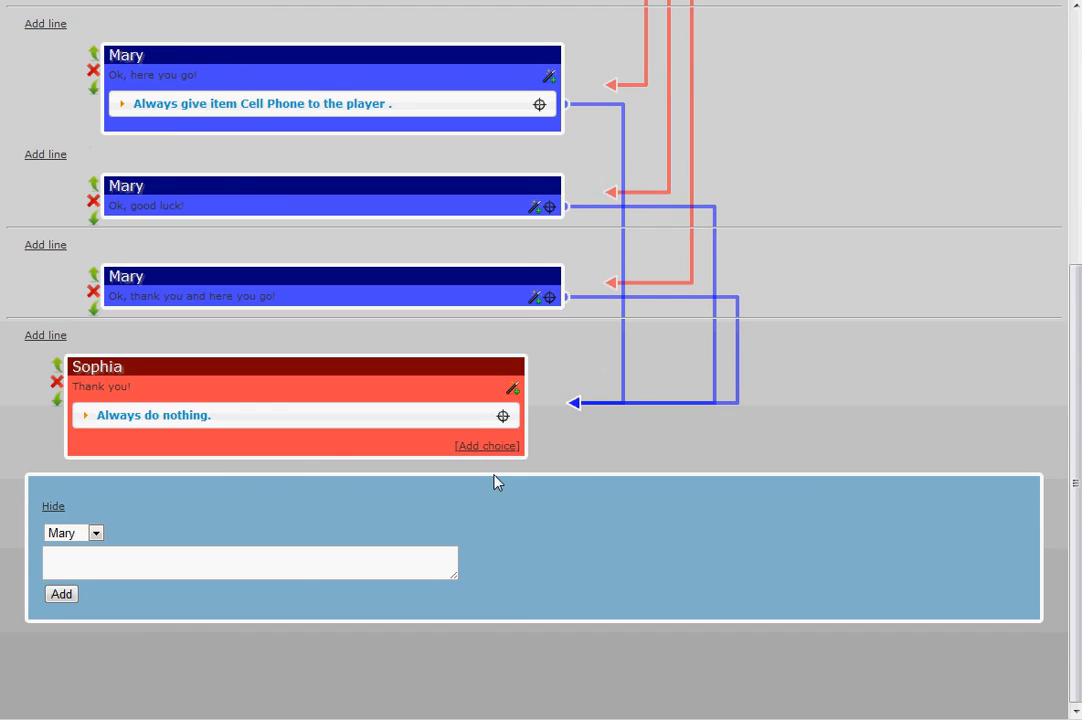
left_click(221, 422)
left_click(288, 452)
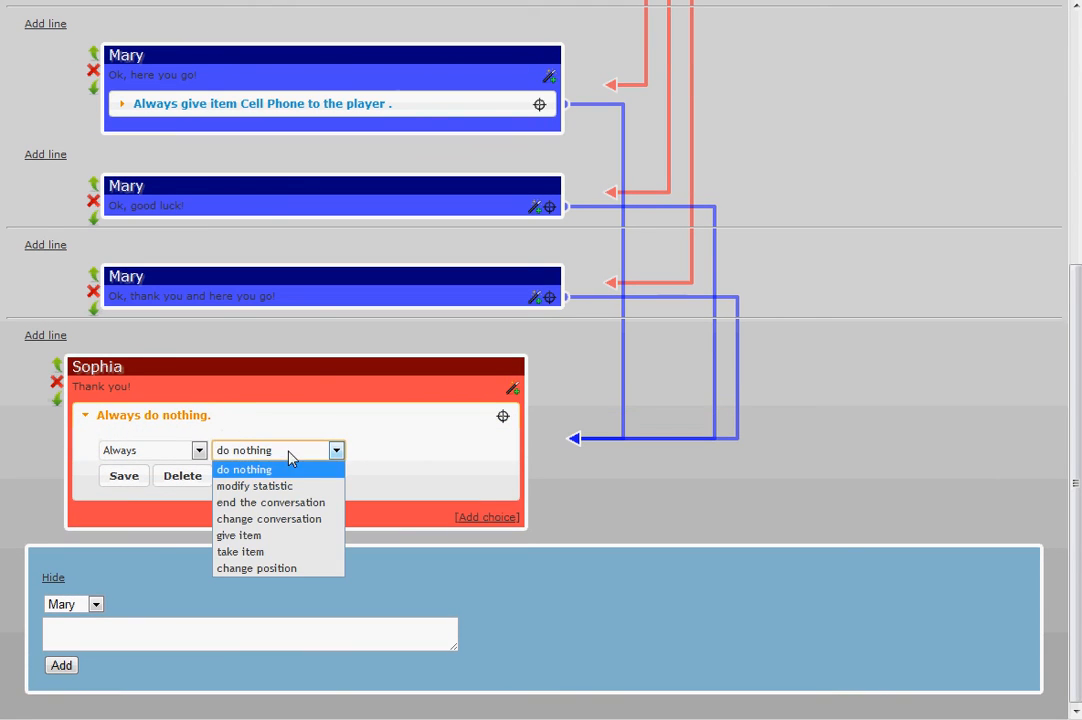
left_click(300, 503)
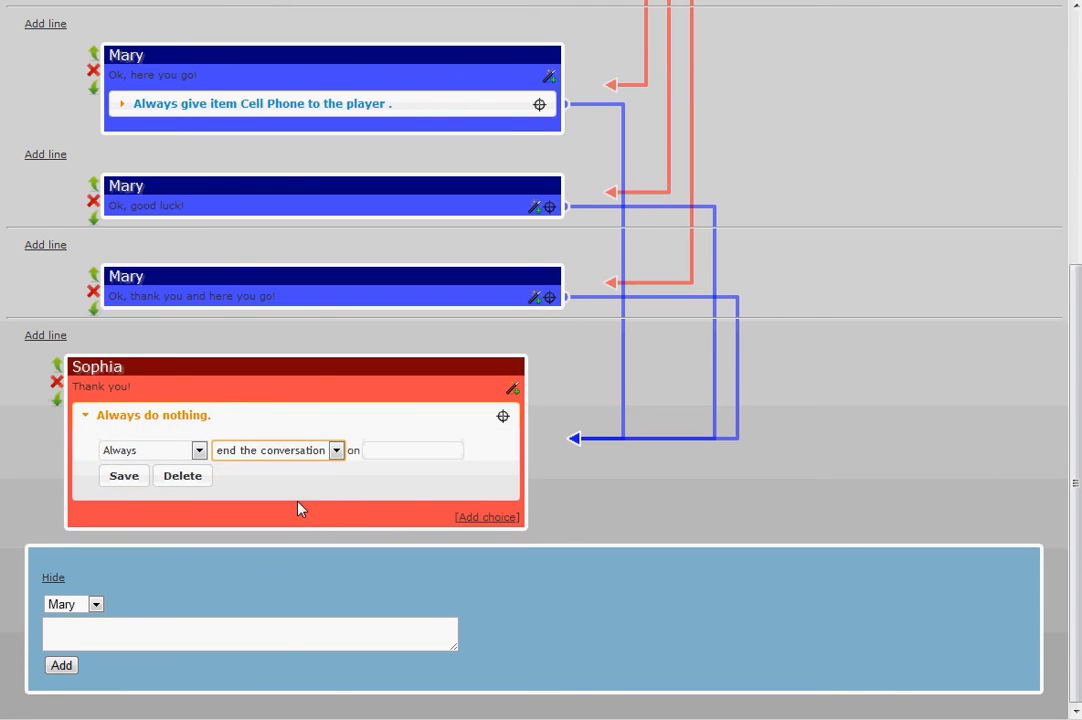
left_click(128, 476)
Step: Add an action to Sophia's choice "That is so sweet! I'll pay you for it." that checks if statistic Money is larger than 1
scroll(770, 447, "up", 2)
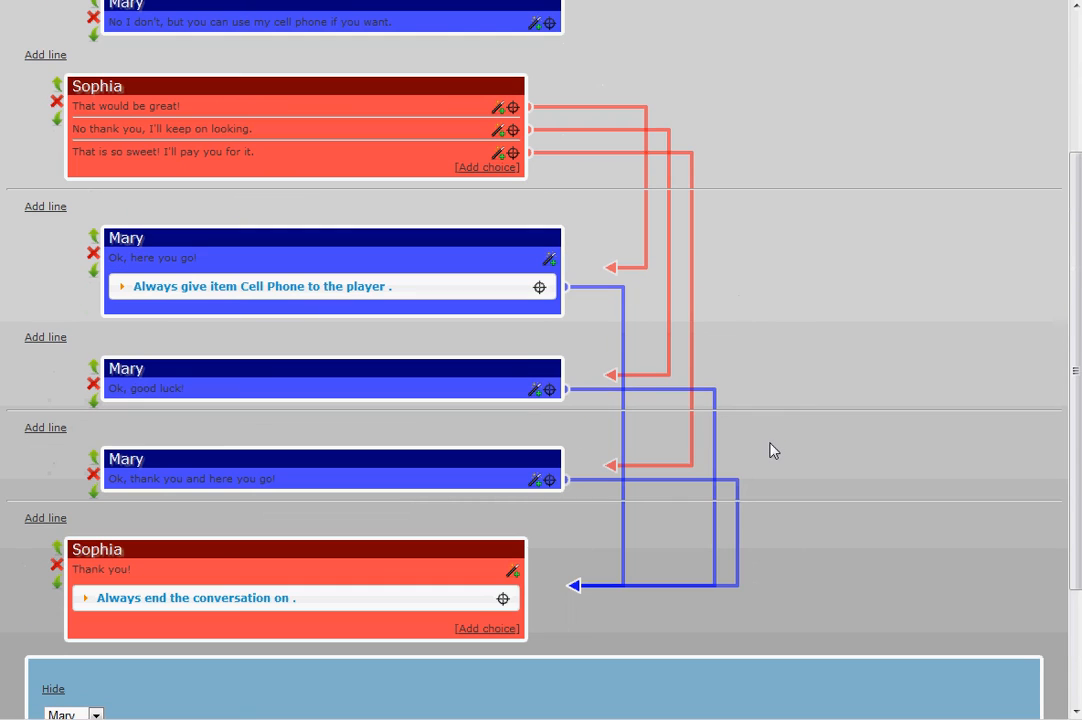
scroll(683, 548, "up", 2)
scroll(683, 550, "down", 2)
left_click(498, 154)
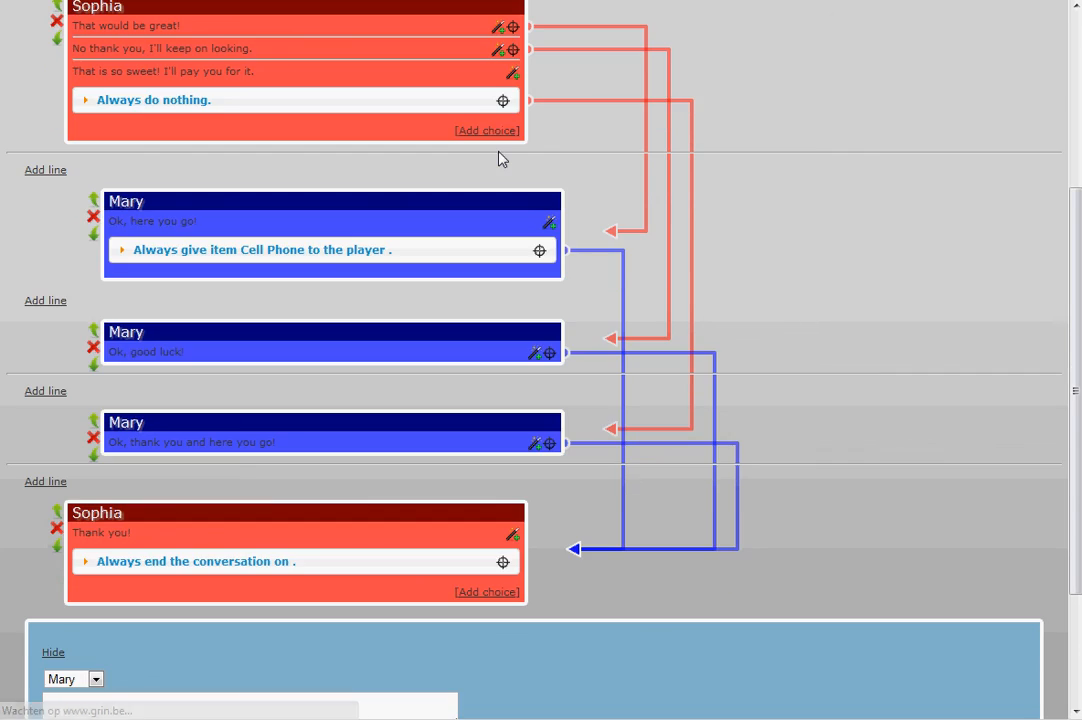
left_click(179, 106)
left_click(197, 135)
left_click(195, 137)
left_click(195, 137)
left_click(199, 135)
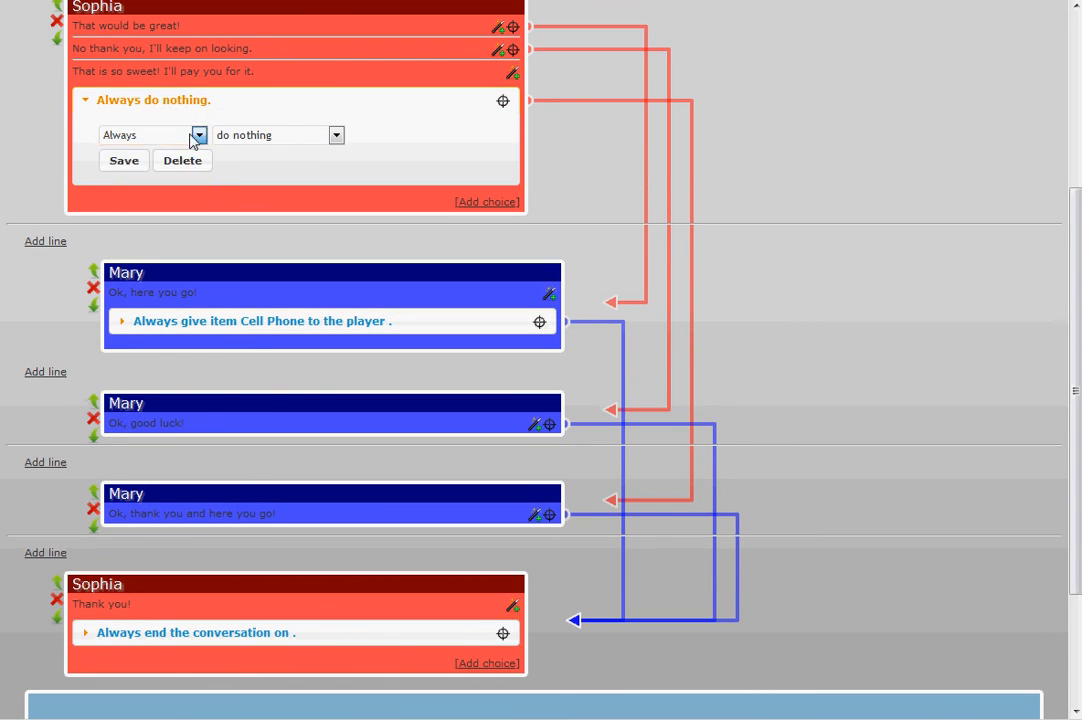
left_click(199, 135)
left_click(181, 190)
left_click(271, 135)
left_click(268, 168)
left_click(342, 138)
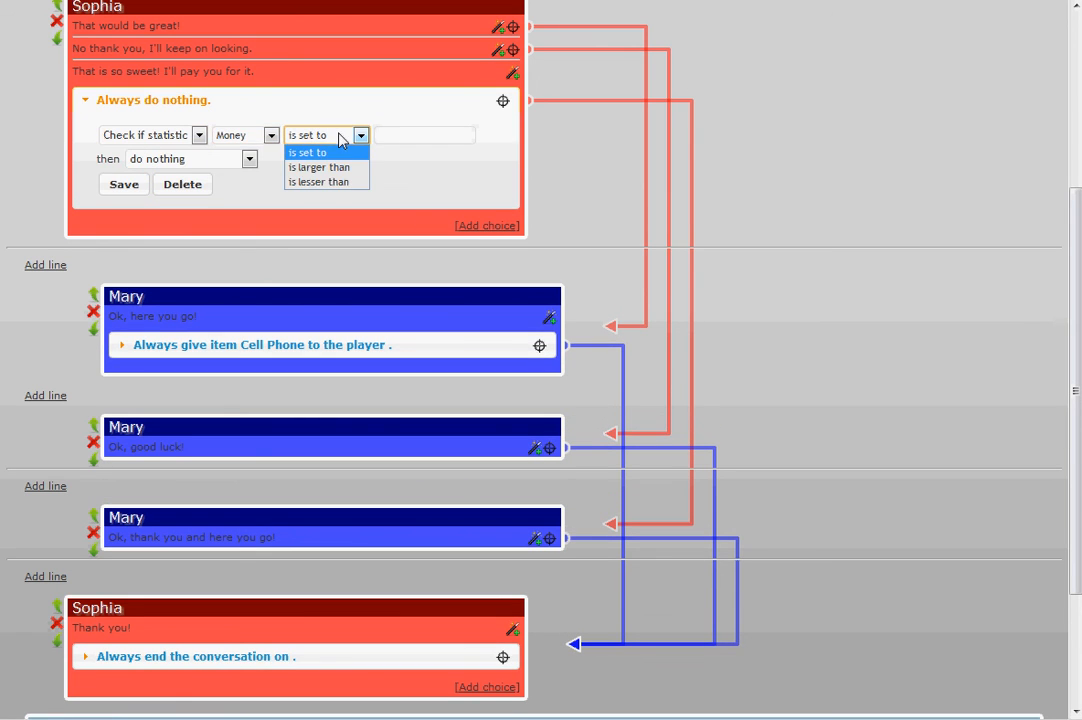
left_click(345, 167)
left_click(465, 142)
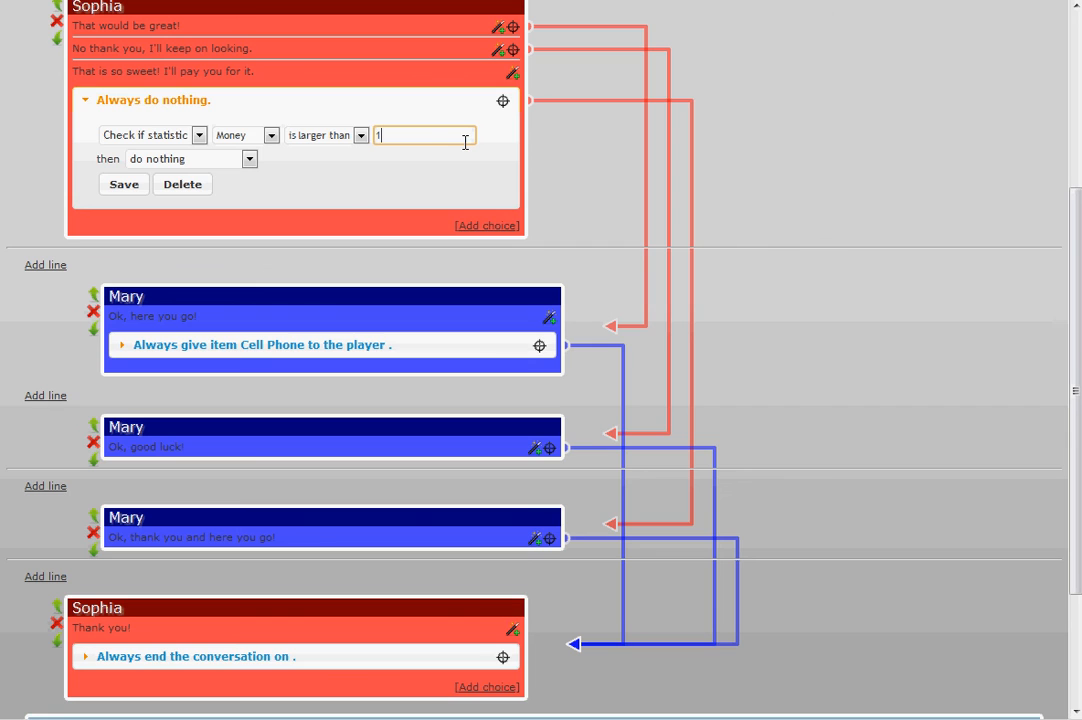
Step: Make the Money check's result modify statistic Money with a decrease by 1, and save the action
left_click(249, 159)
left_click(222, 194)
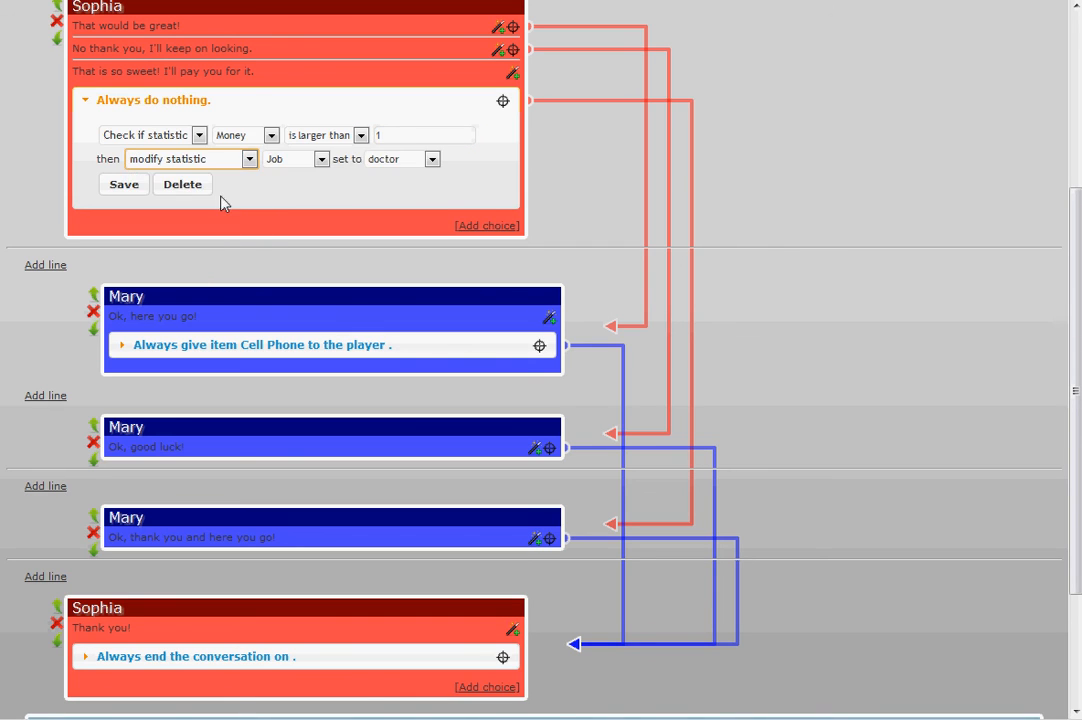
left_click(305, 159)
left_click(303, 193)
left_click(404, 159)
left_click(385, 205)
left_click(181, 185)
left_click(294, 203)
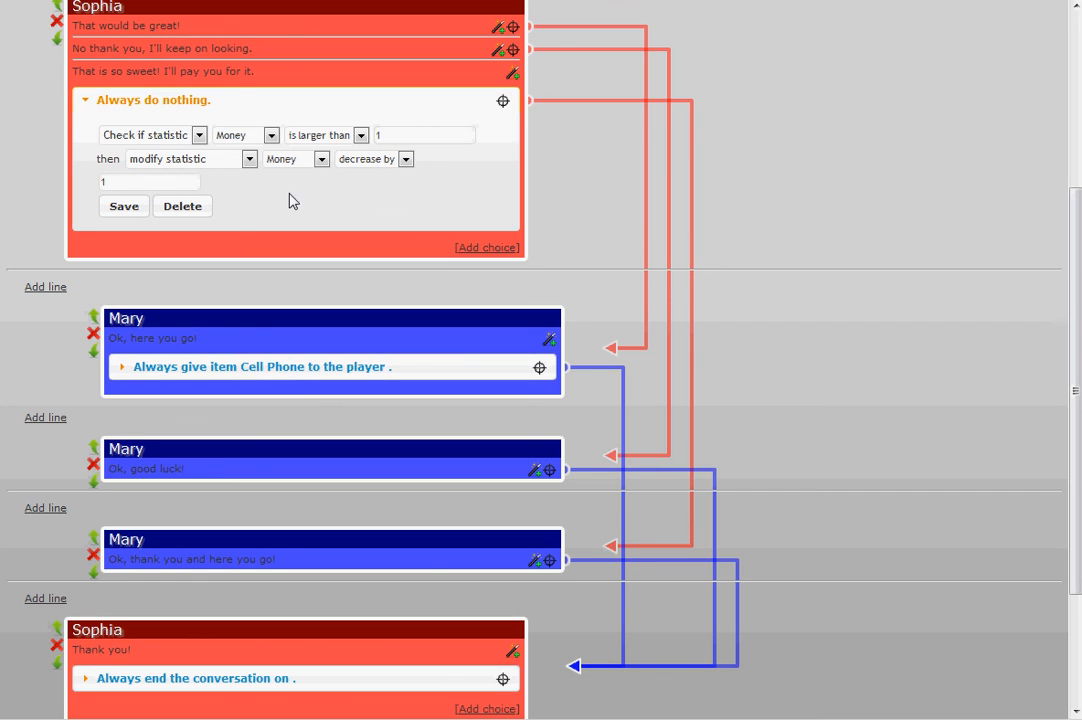
left_click(125, 215)
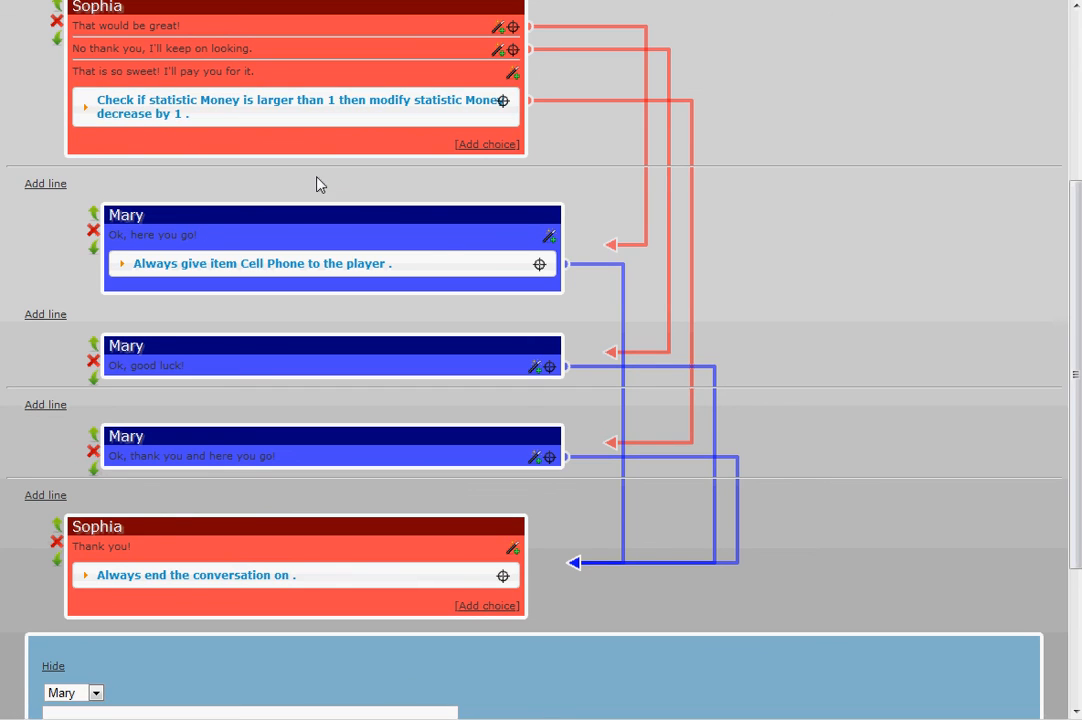
Step: Add an action to Mary's "Ok, thank you and here you go!" line that always gives the Cell Phone item to the player, and save it
left_click(535, 460)
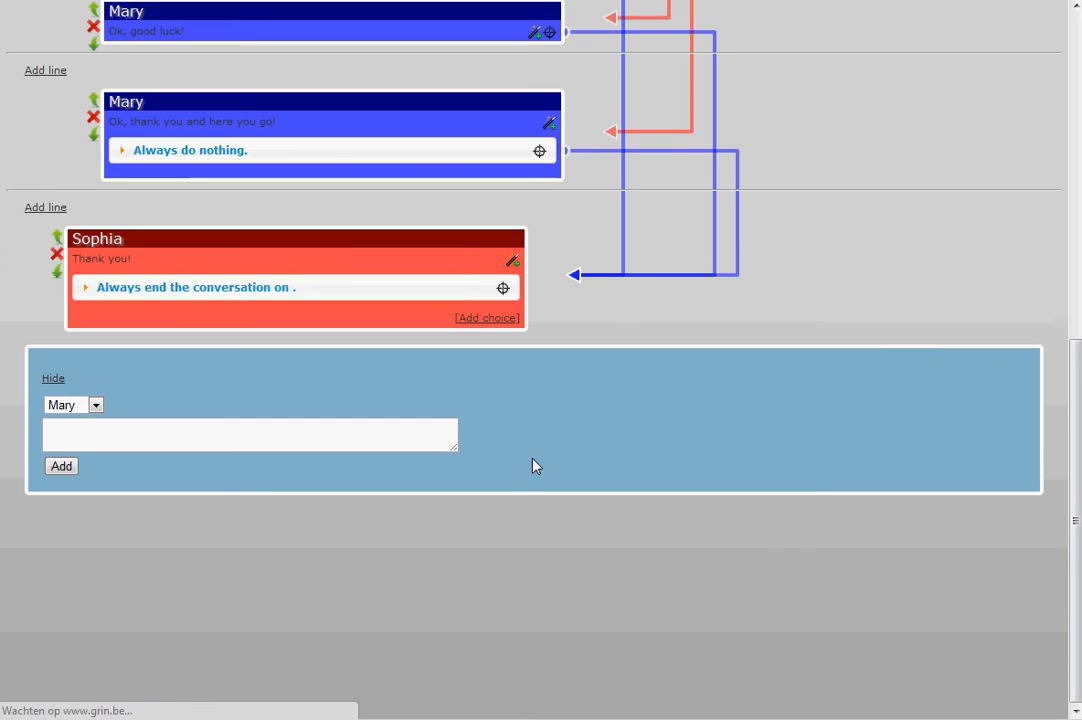
left_click(232, 155)
left_click(315, 185)
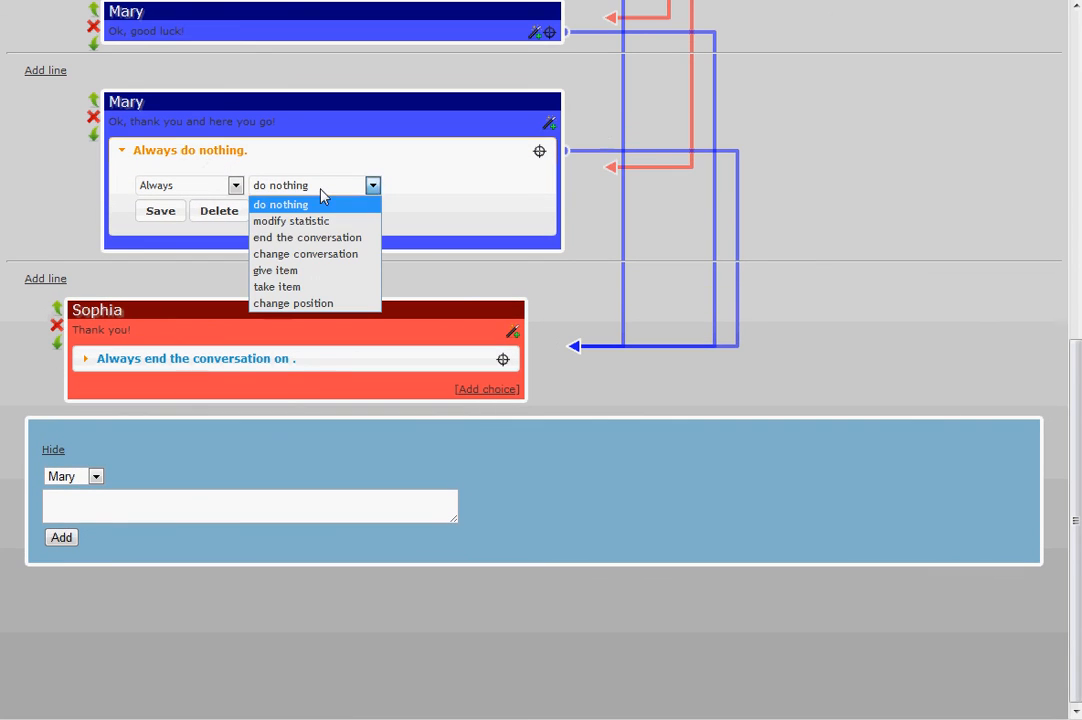
left_click(319, 271)
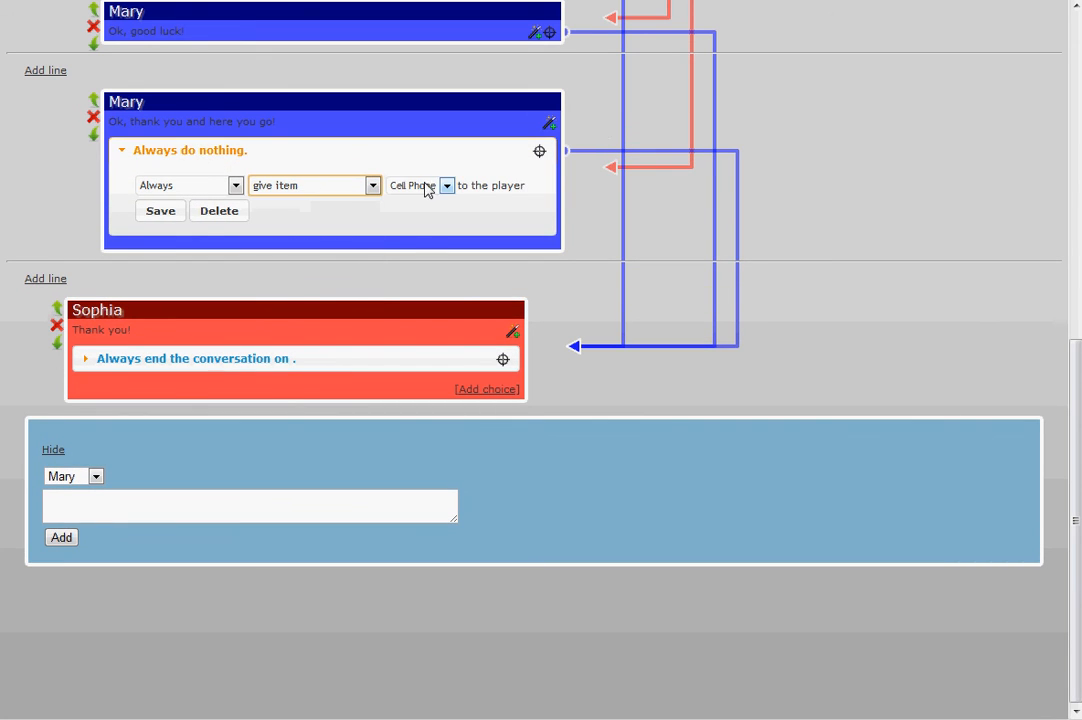
left_click(165, 214)
Step: Review the whole conversation from Sophia's opening question to her closing line, checking the links and actions of each branch
scroll(570, 248, "up", 15)
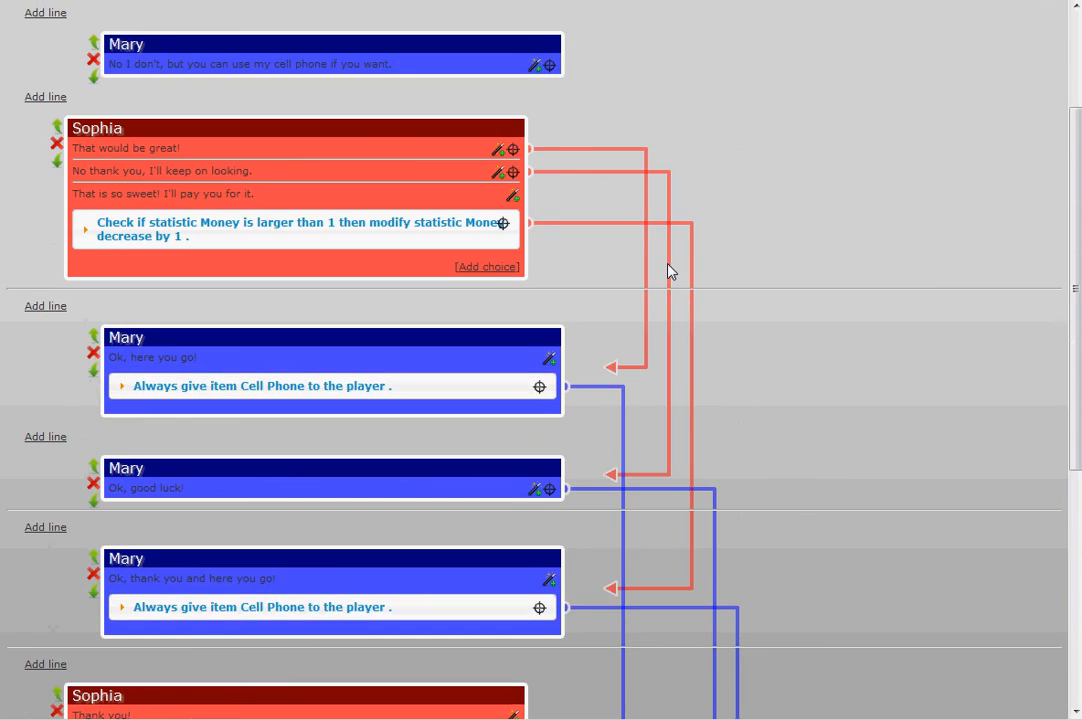
scroll(618, 196, "down", 8)
scroll(791, 245, "up", 5)
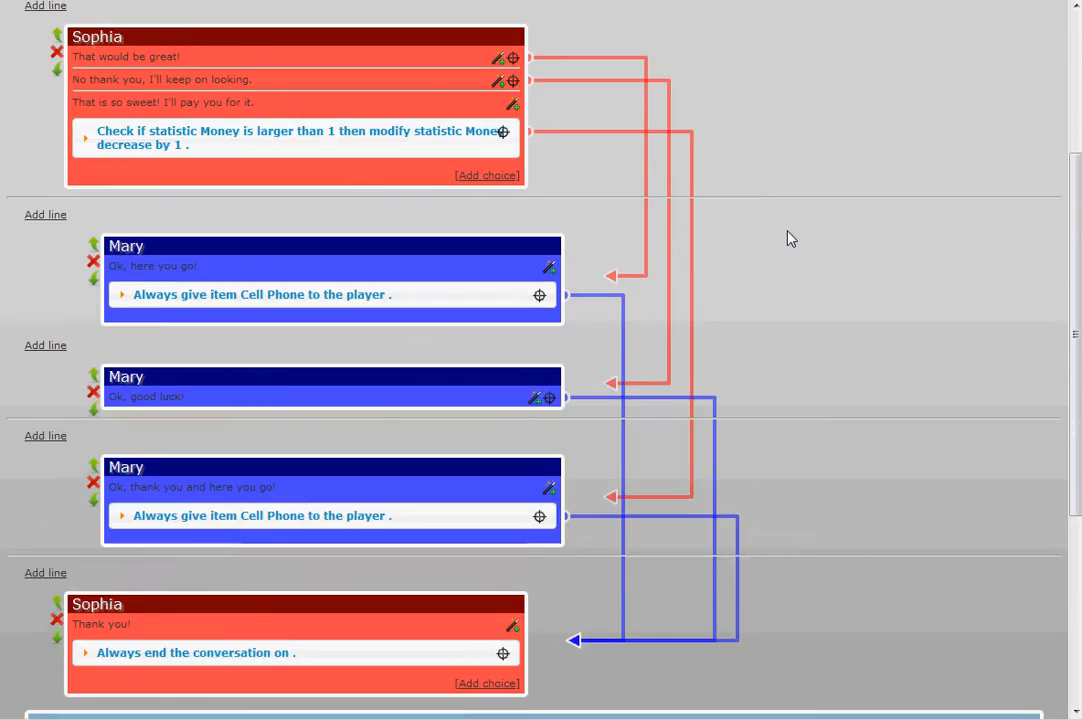
scroll(789, 237, "down", 1)
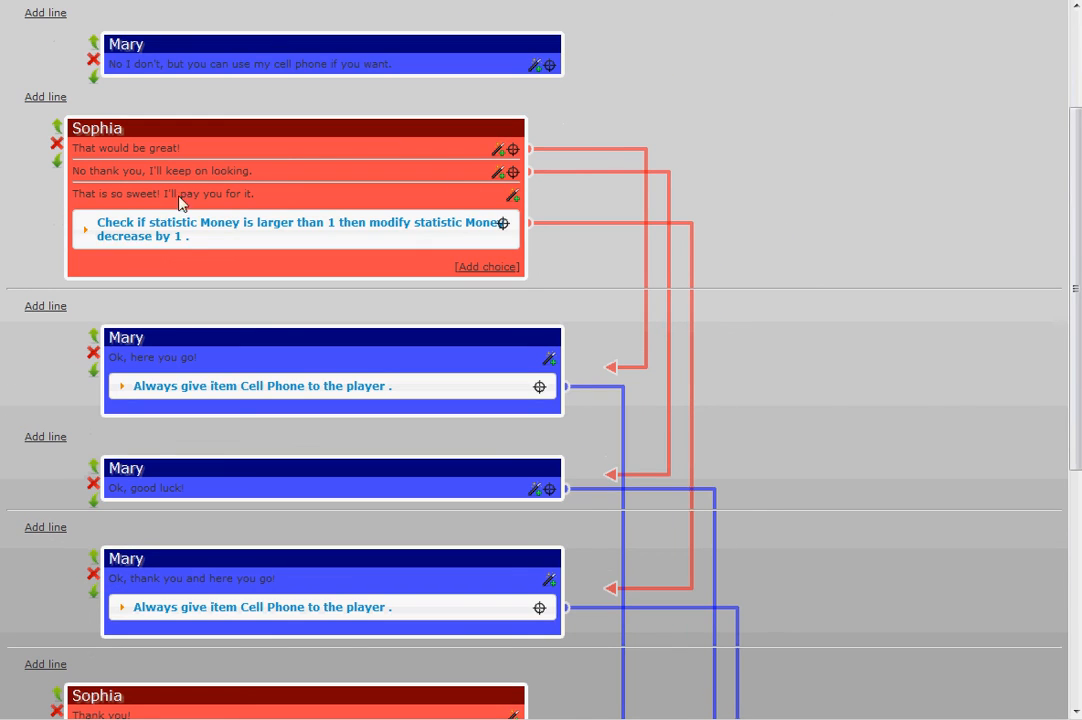
scroll(785, 290, "down", 2)
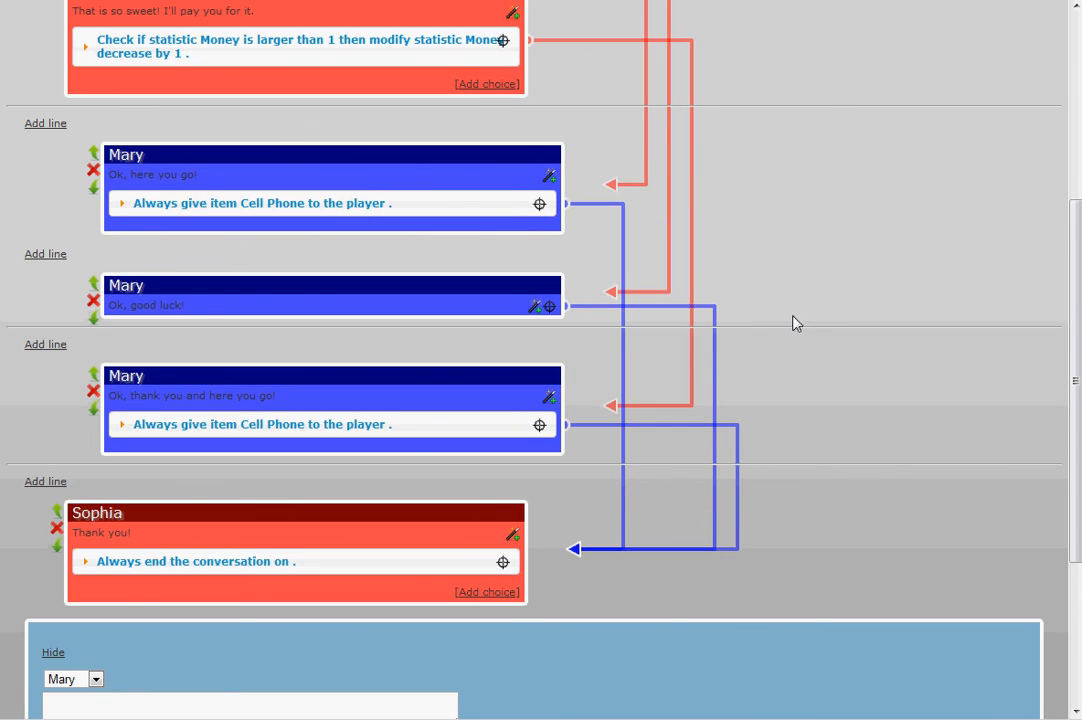
scroll(796, 323, "down", 2)
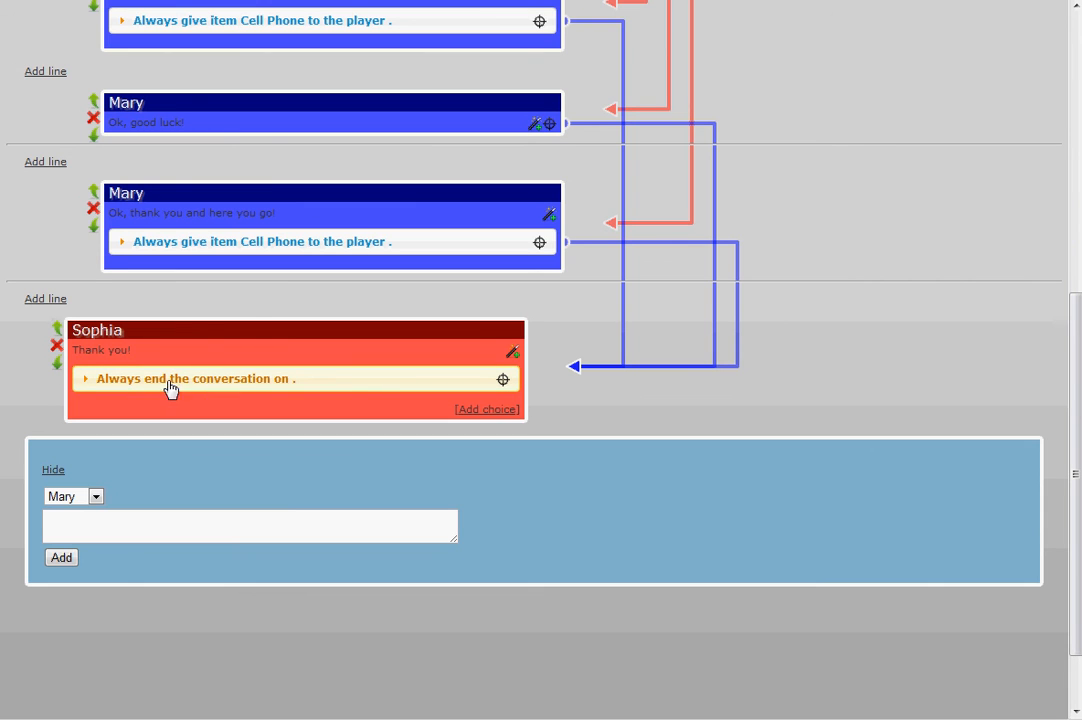
scroll(781, 427, "up", 6)
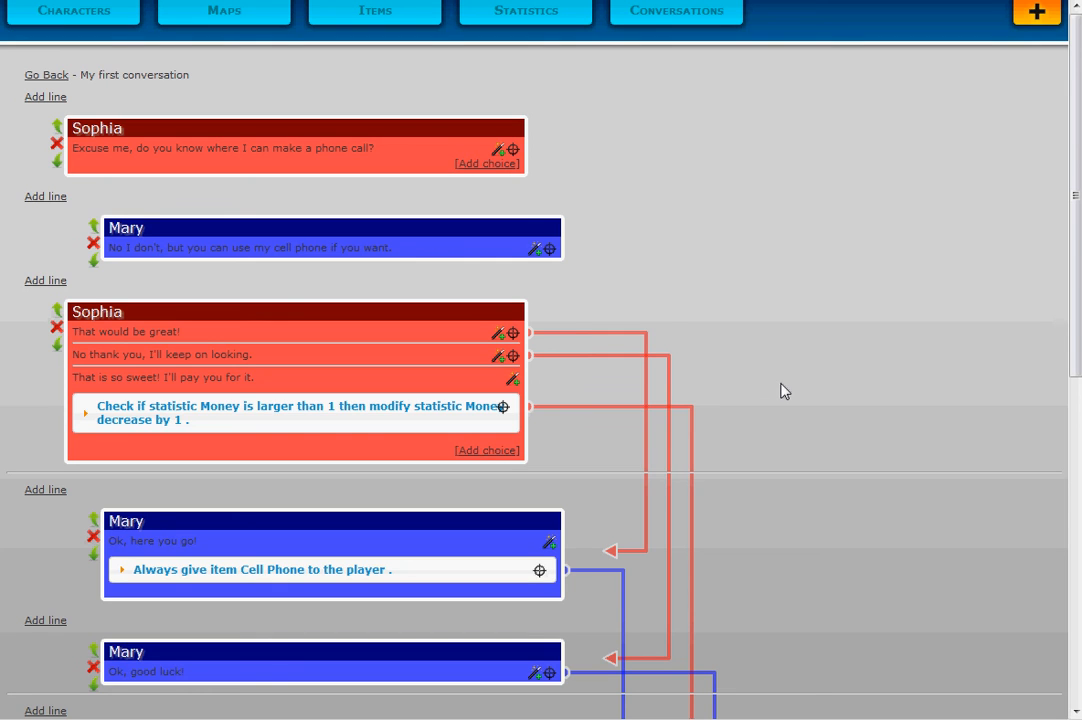
scroll(783, 385, "down", 2)
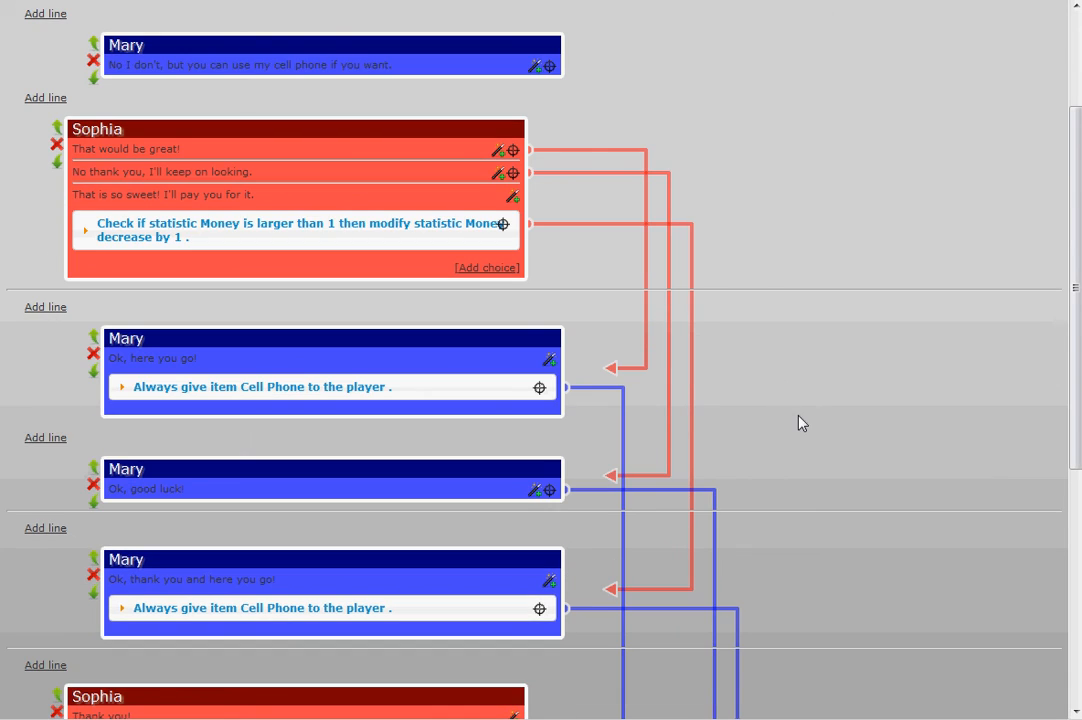
scroll(801, 423, "down", 2)
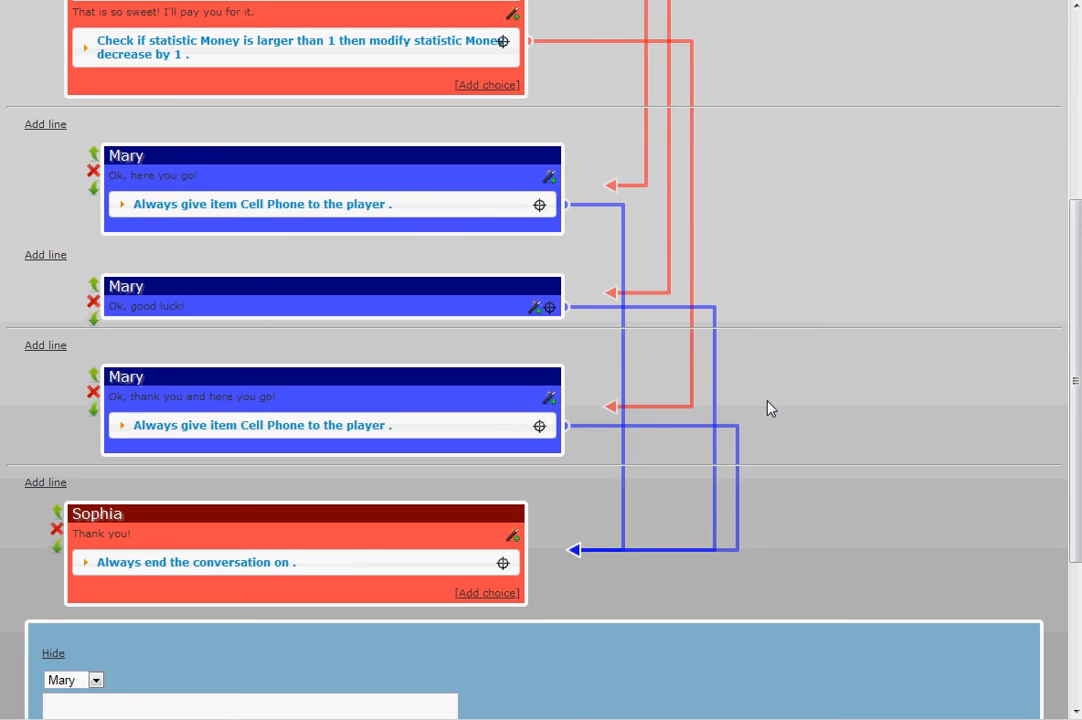
scroll(773, 397, "down", 2)
scroll(772, 389, "up", 6)
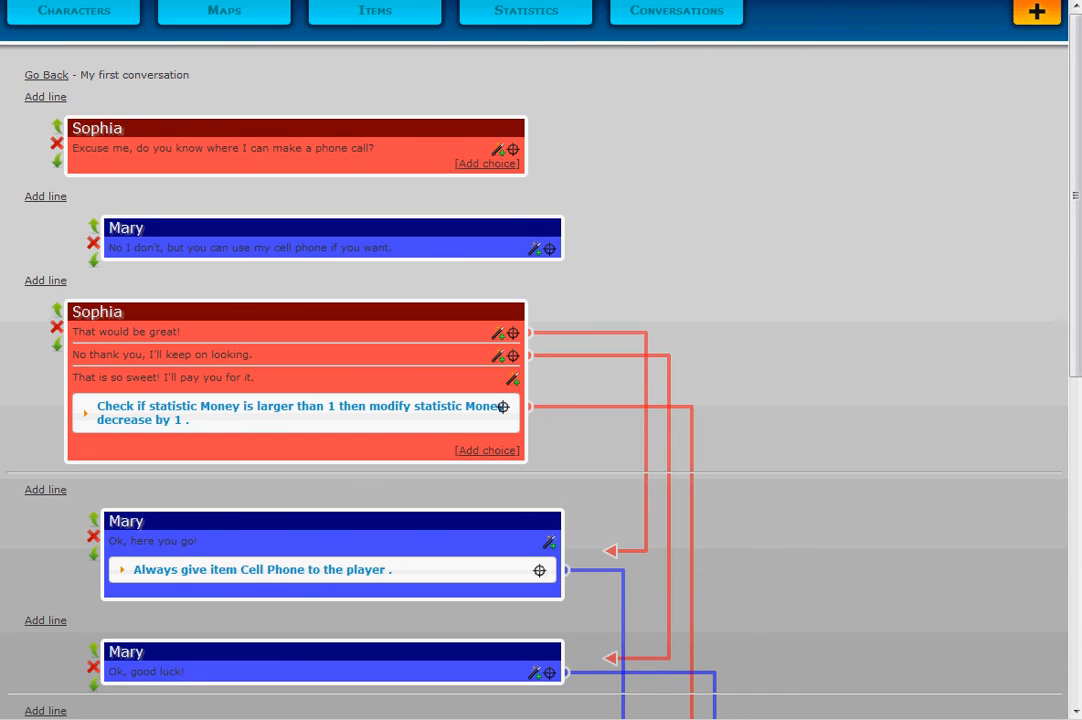